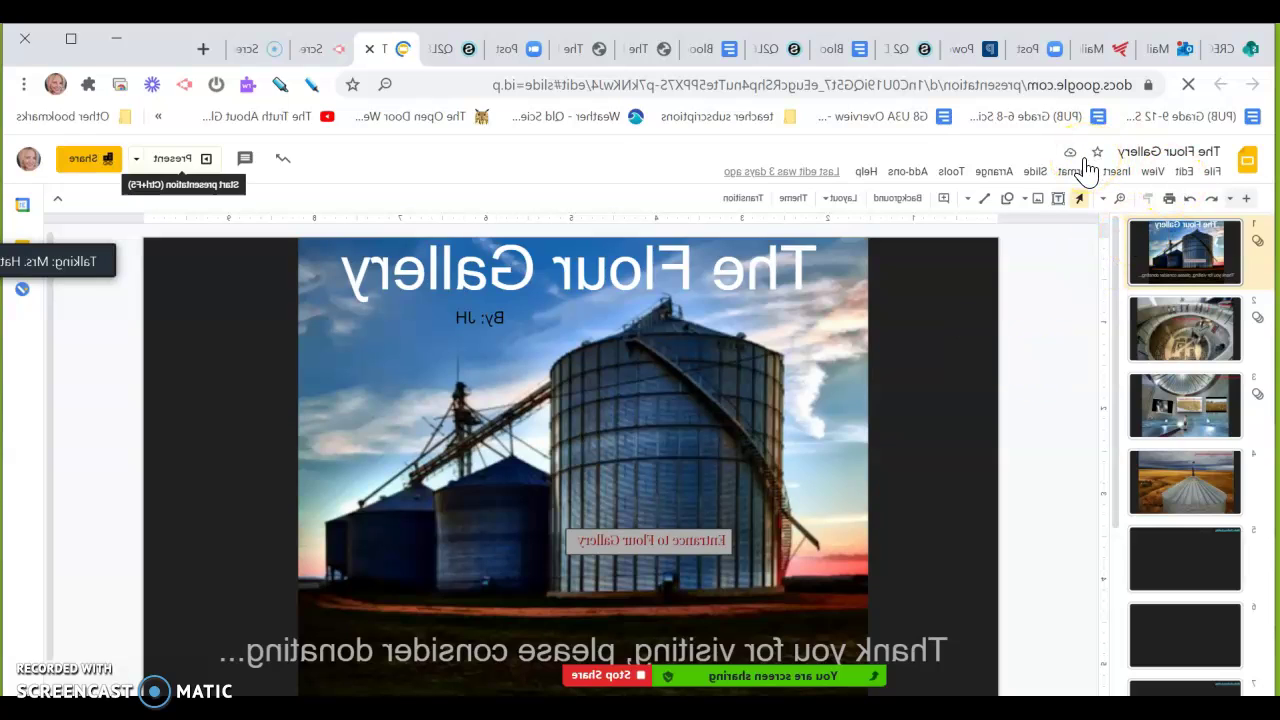
Start presenting The Flour Gallery from its title slide with Ctrl+F5
{"action": "key", "text": "ctrl+F5"}
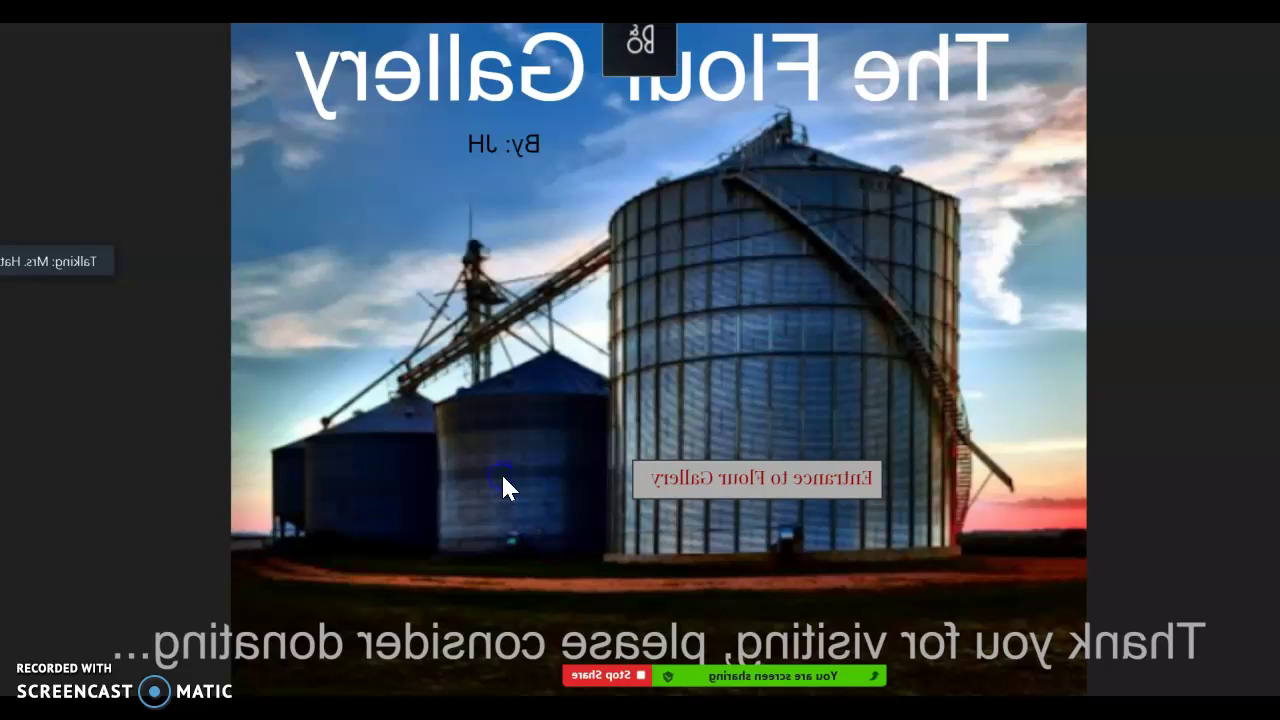
Advance from the title slide to the lobby, then take the hidden door link to the silo room
{"action": "left_click", "coordinate": [503, 478]}
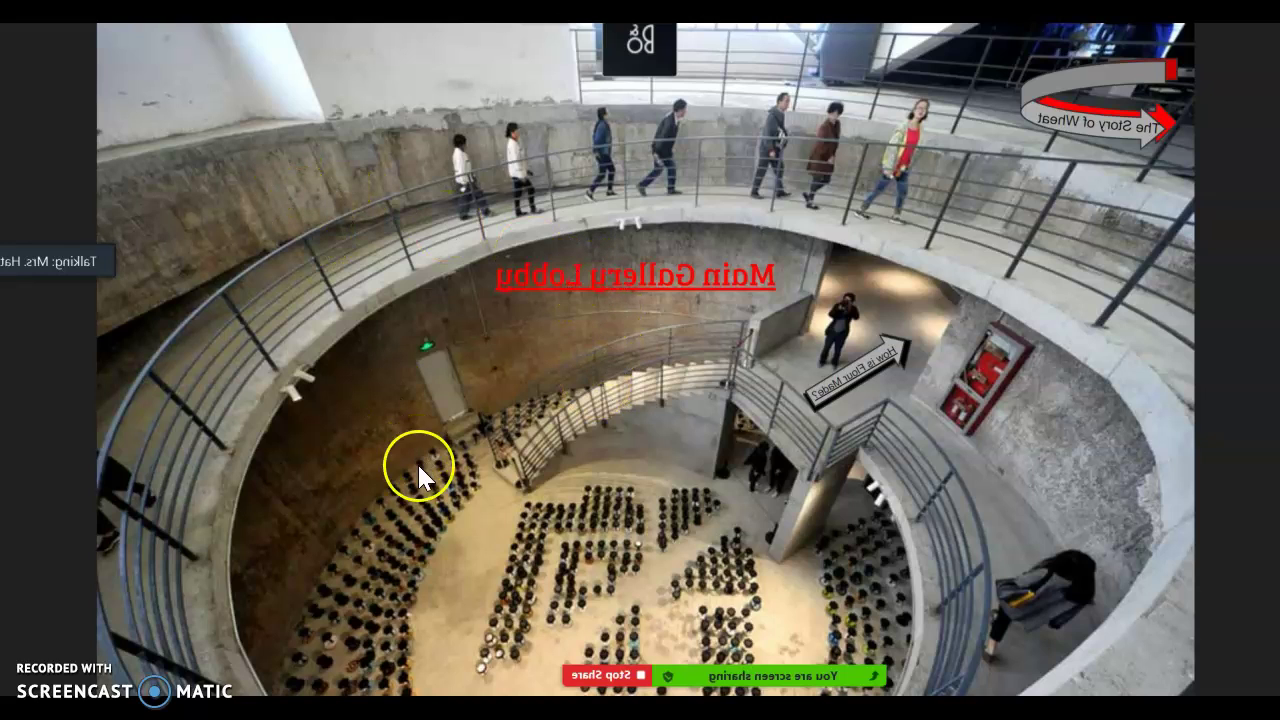
{"action": "left_click", "coordinate": [453, 387]}
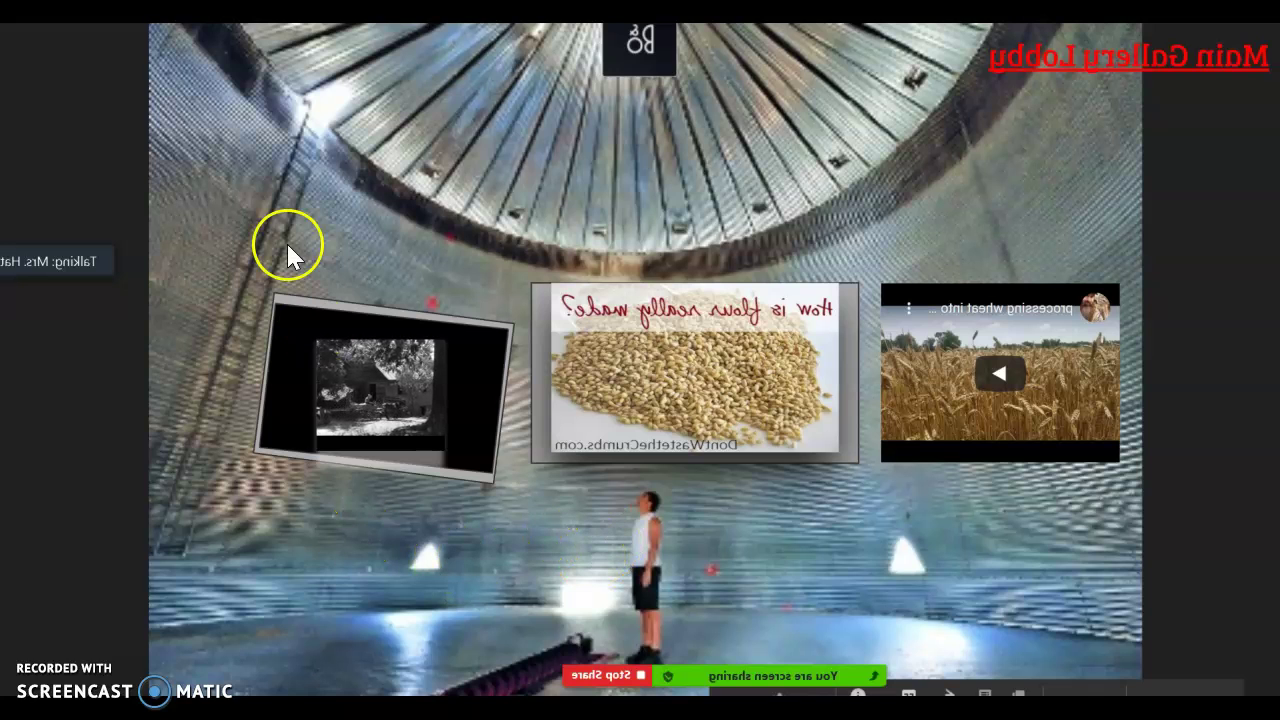
Return to the Main Gallery Lobby, open The Story of Wheat slide, then exit presentation mode
{"action": "left_click", "coordinate": [205, 72]}
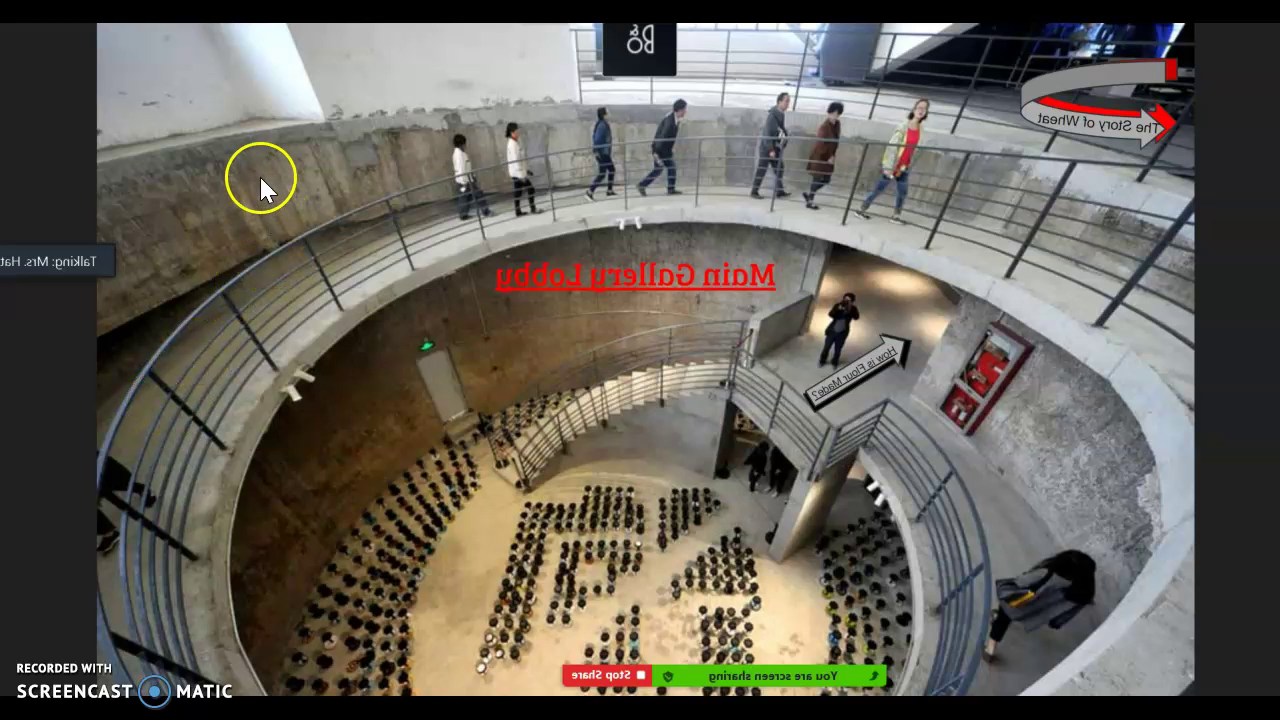
{"action": "left_click", "coordinate": [207, 122]}
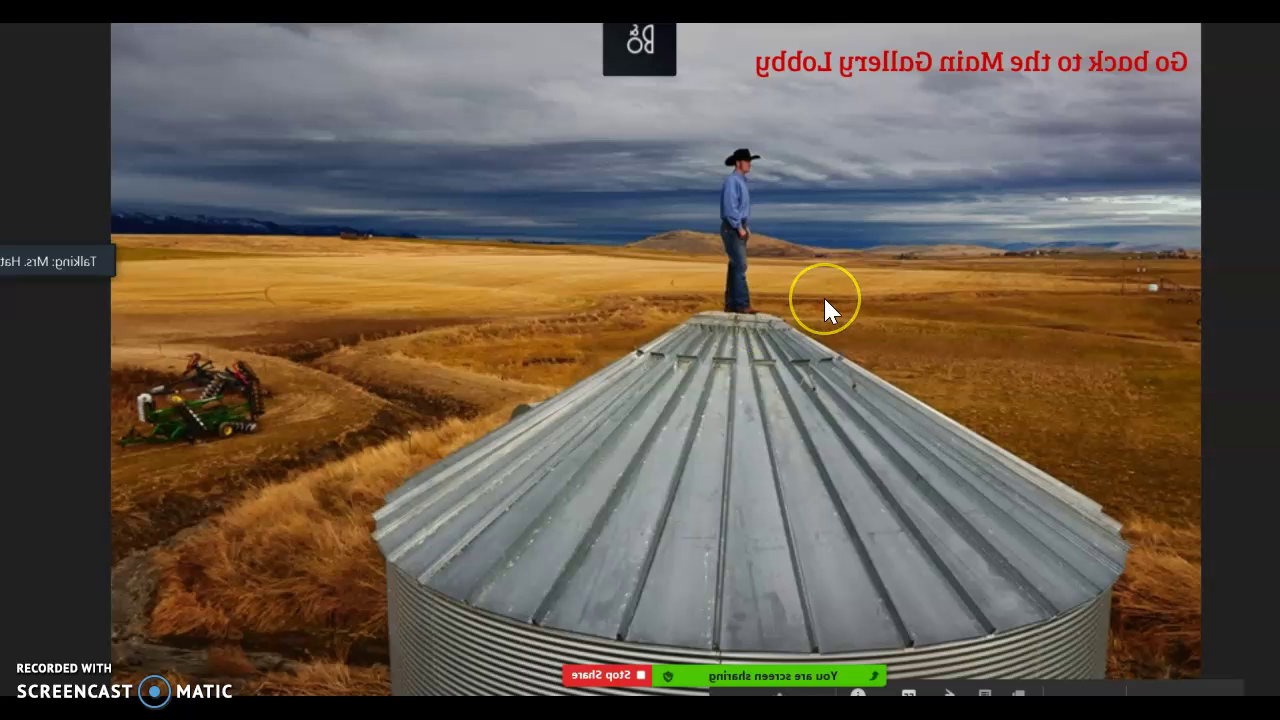
{"action": "key", "text": "Escape"}
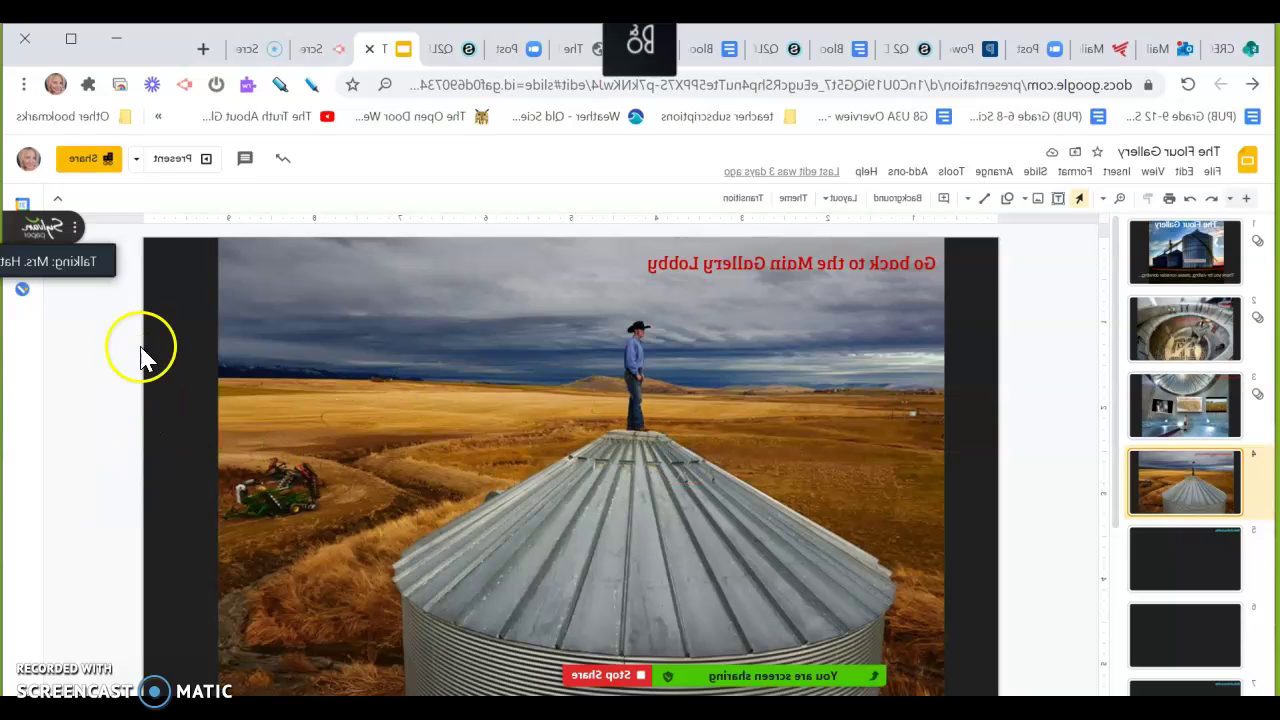
Check that the Story of Wheat arrow on the lobby slide links to slide 4
{"action": "left_click", "coordinate": [88, 242]}
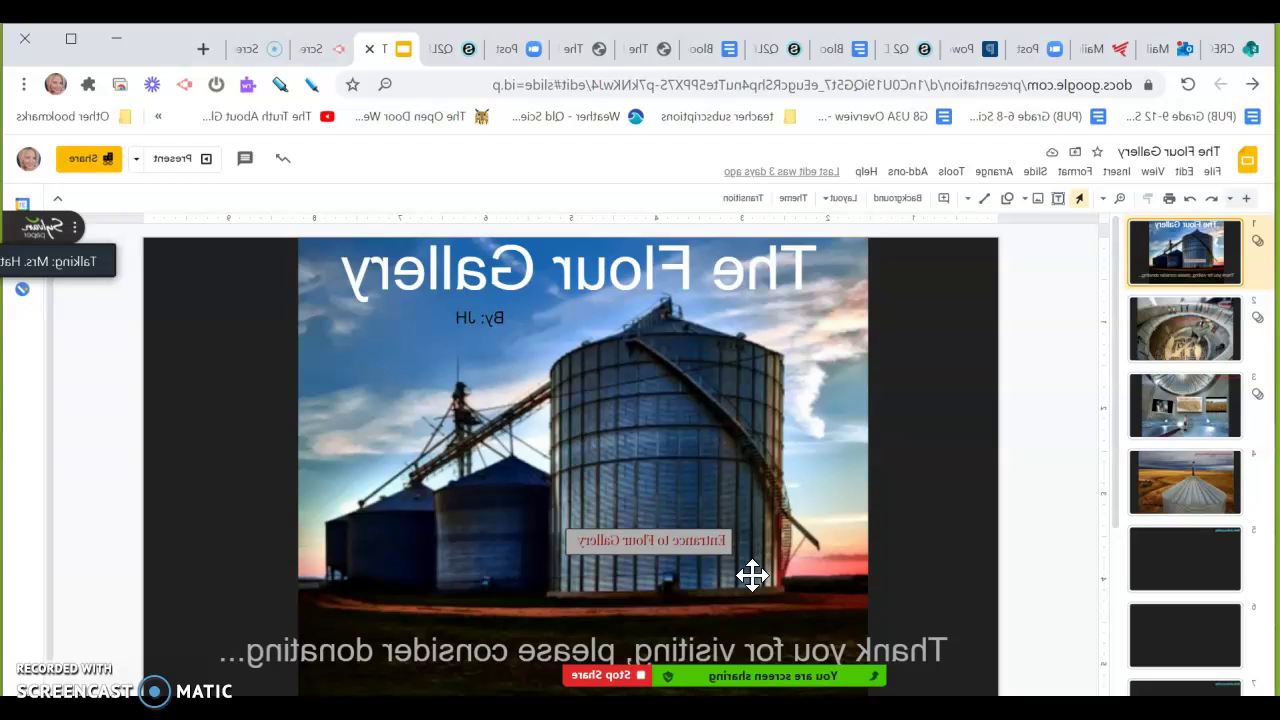
{"action": "left_click", "coordinate": [108, 349]}
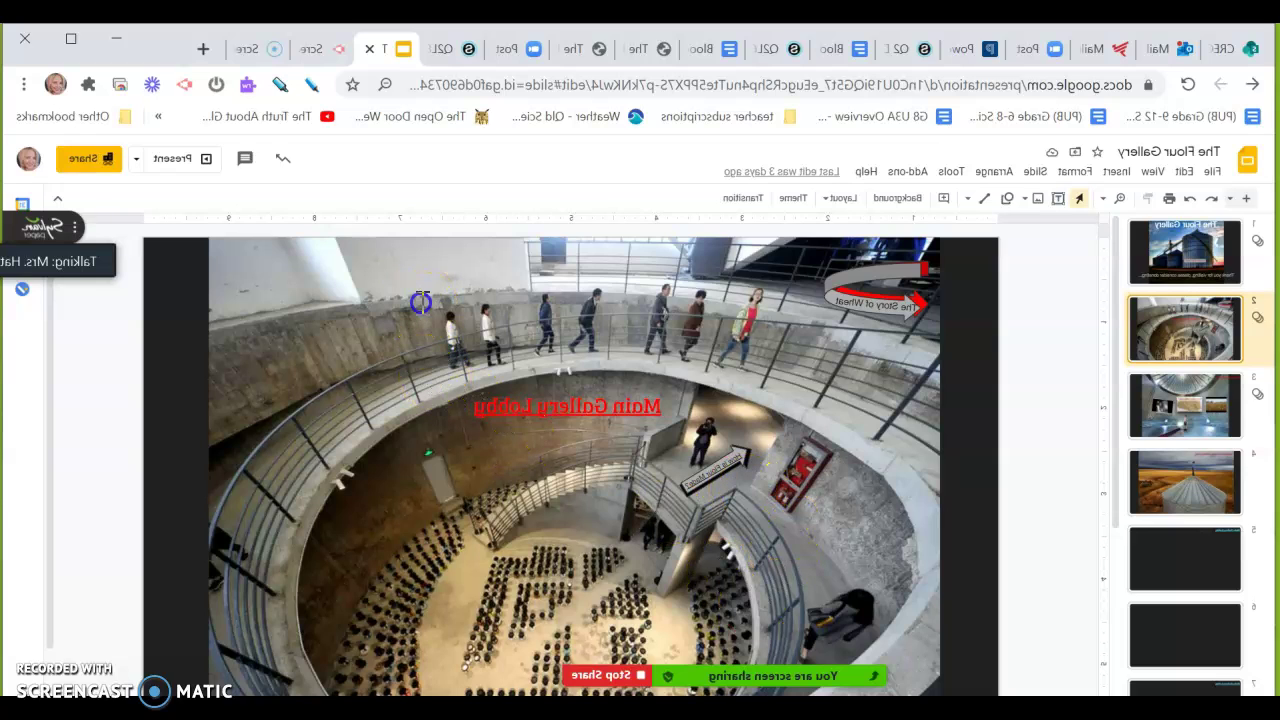
{"action": "left_click", "coordinate": [421, 300]}
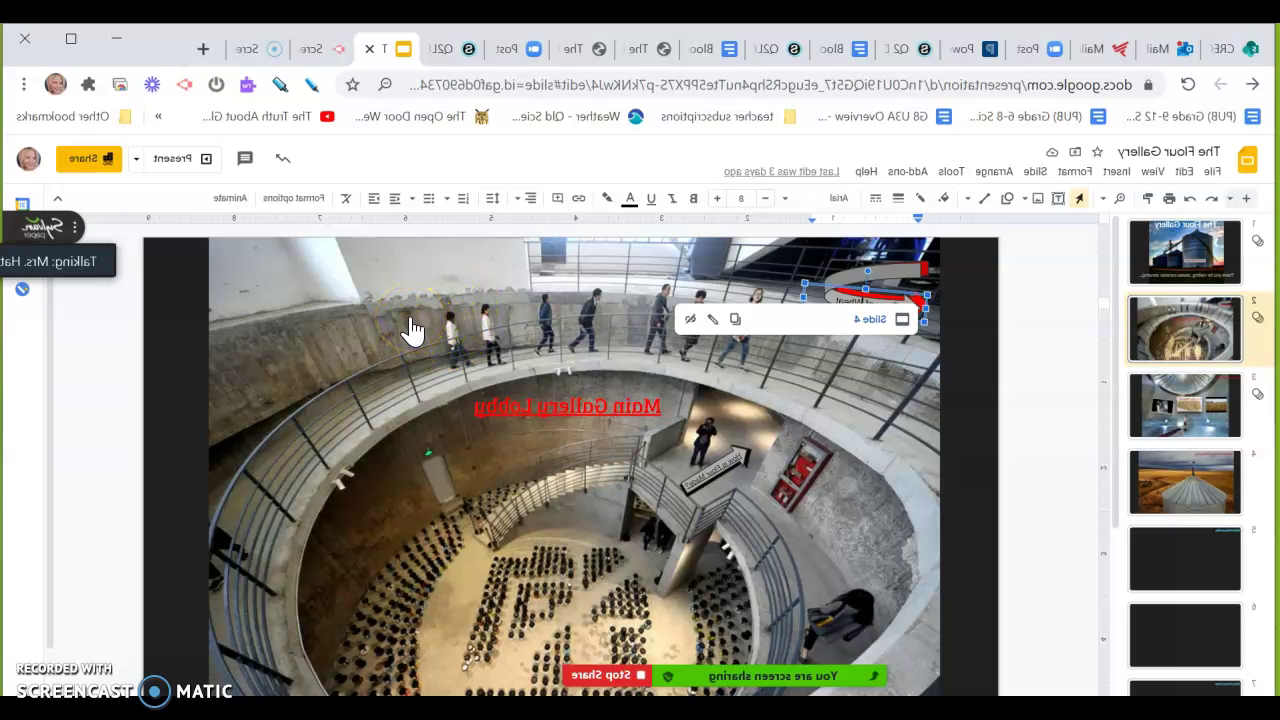
{"action": "left_click", "coordinate": [432, 368]}
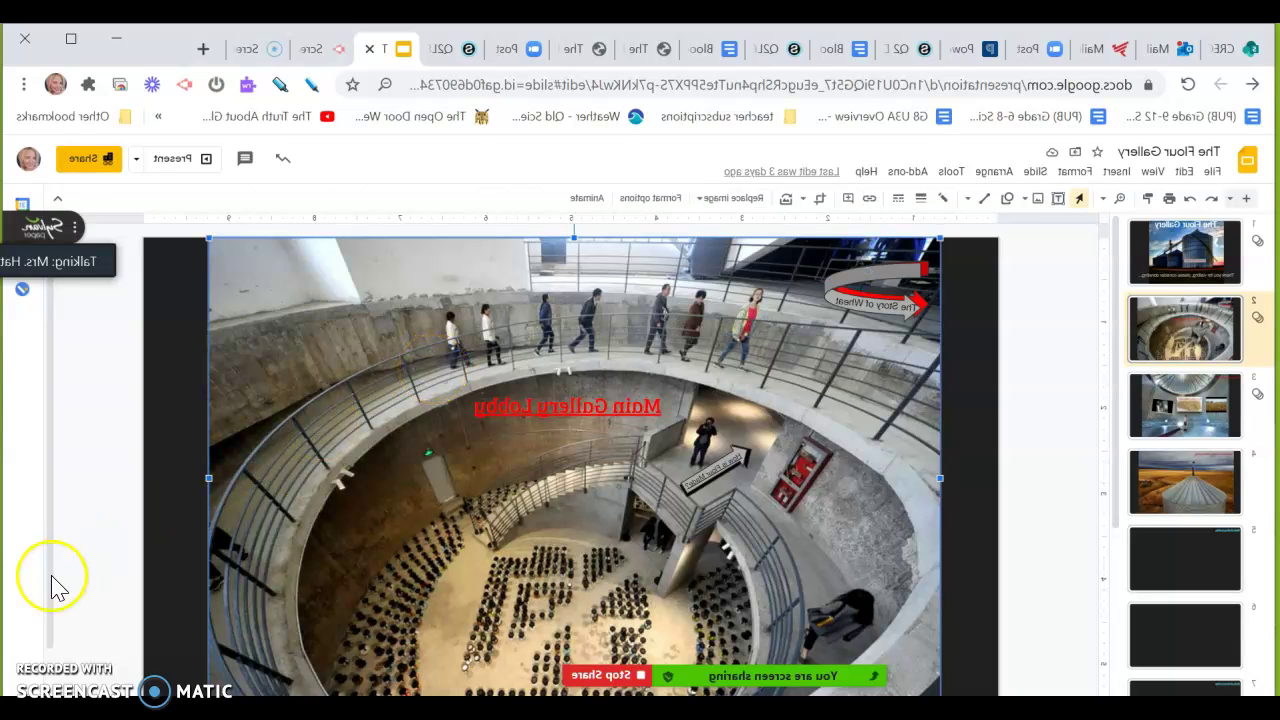
Copy slide 4's web address from the address bar and return to the lobby slide
{"action": "left_click", "coordinate": [102, 468]}
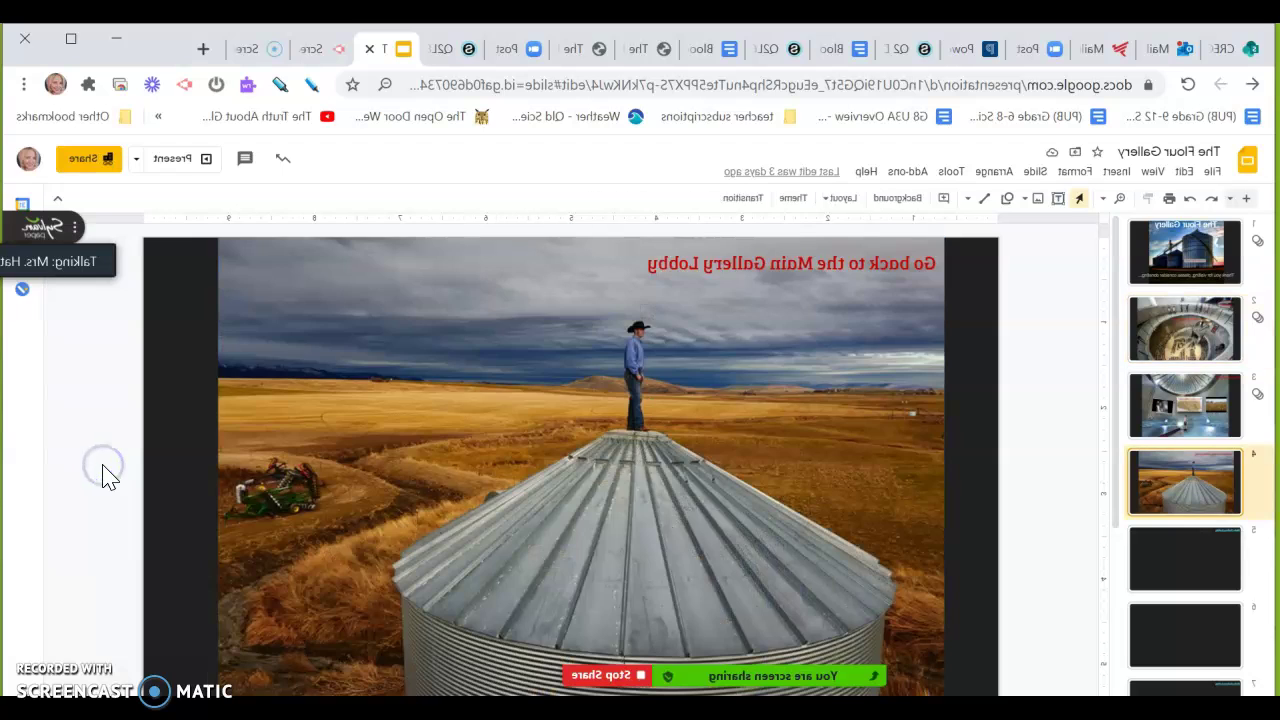
{"action": "left_click", "coordinate": [545, 80]}
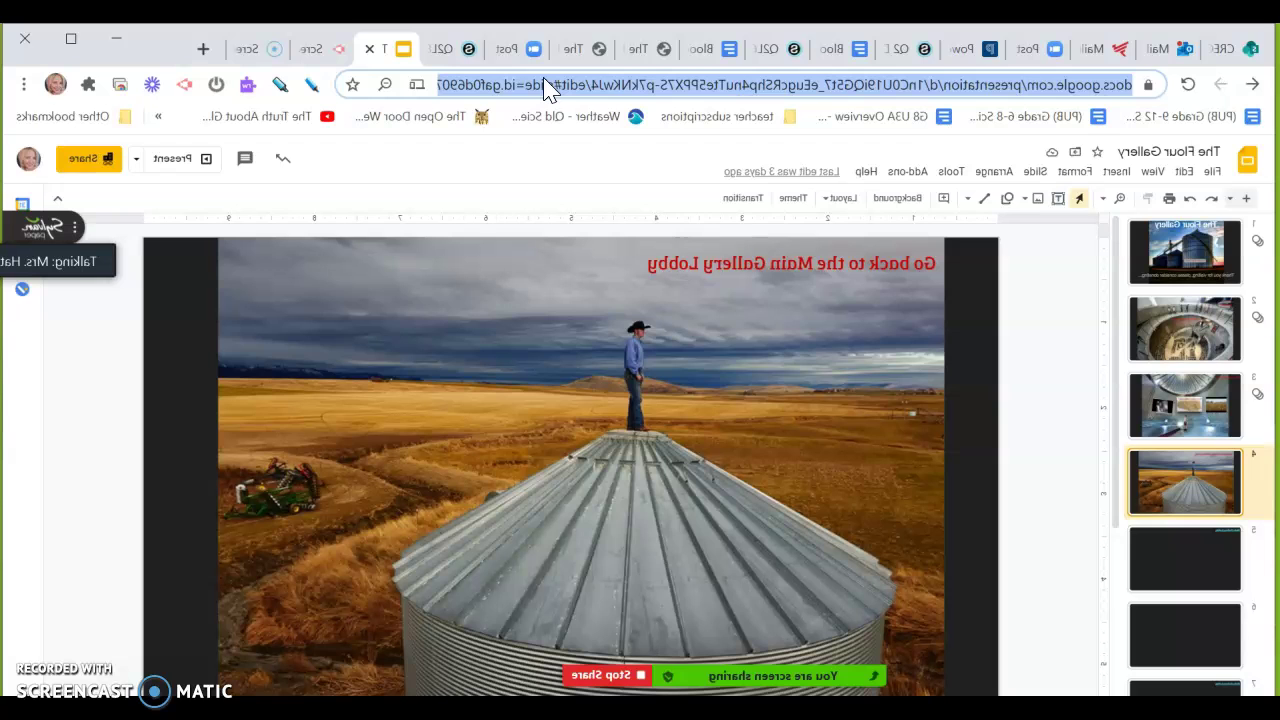
{"action": "left_click", "coordinate": [96, 305]}
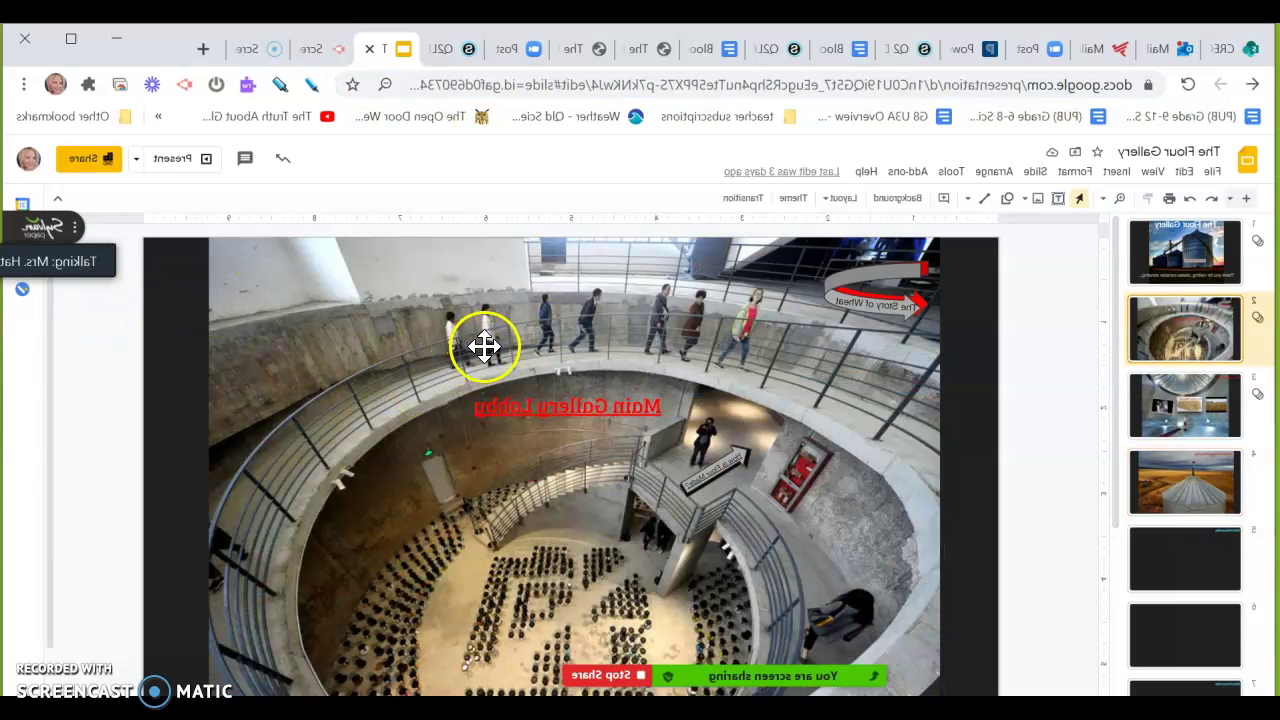
Add a 'How Flour is Made' text box near the lobby slide's top, linked to slide 4's URL
{"action": "left_click", "coordinate": [160, 170]}
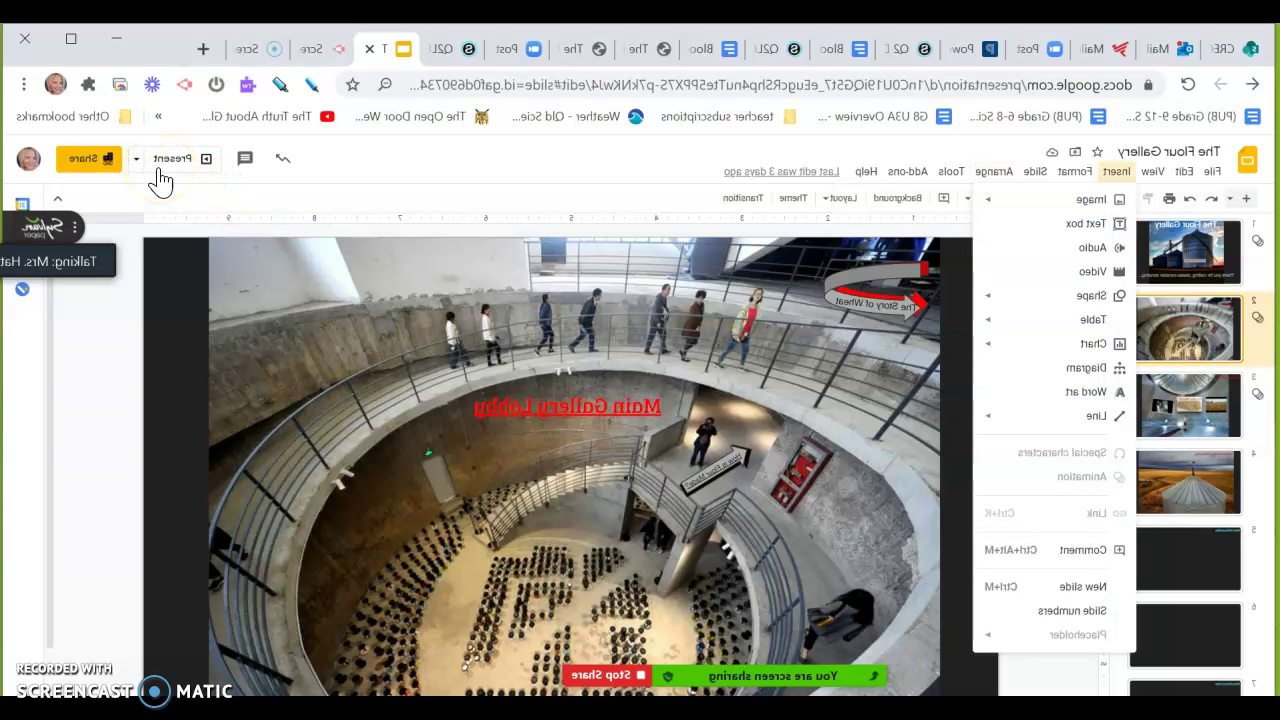
{"action": "key", "text": "Down"}
{"action": "key", "text": "Down"}
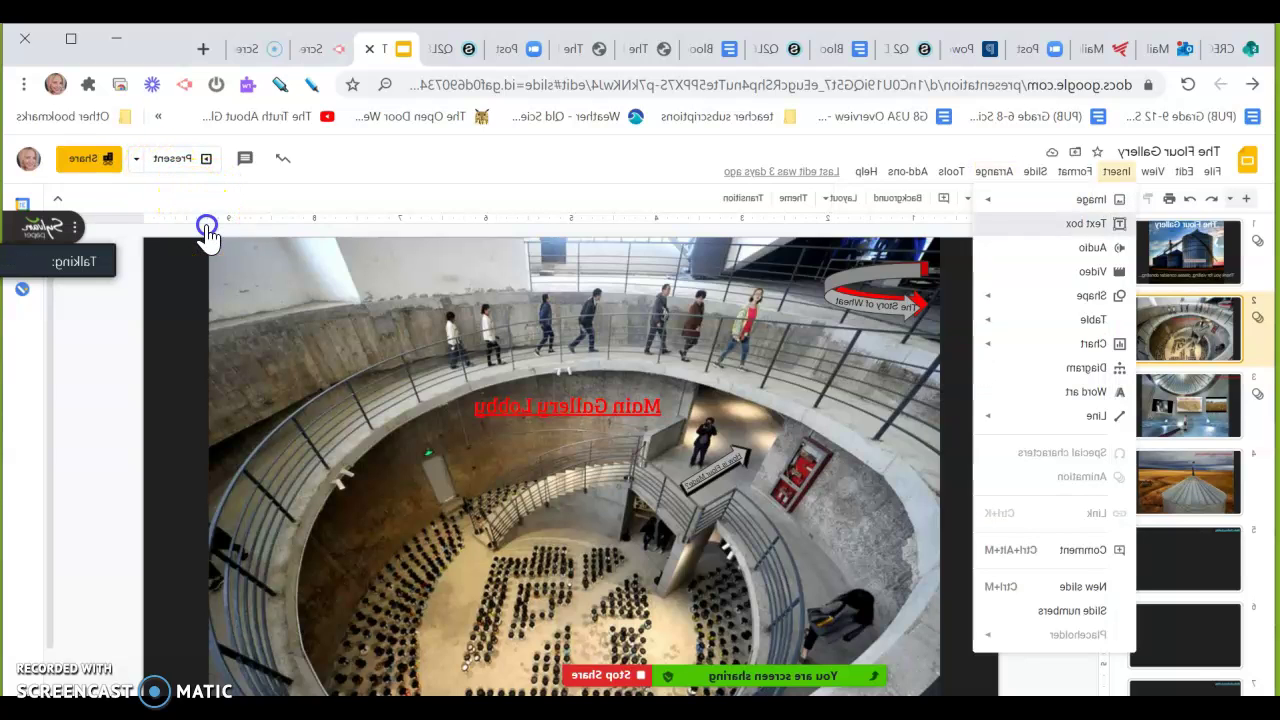
{"action": "key", "text": "Return"}
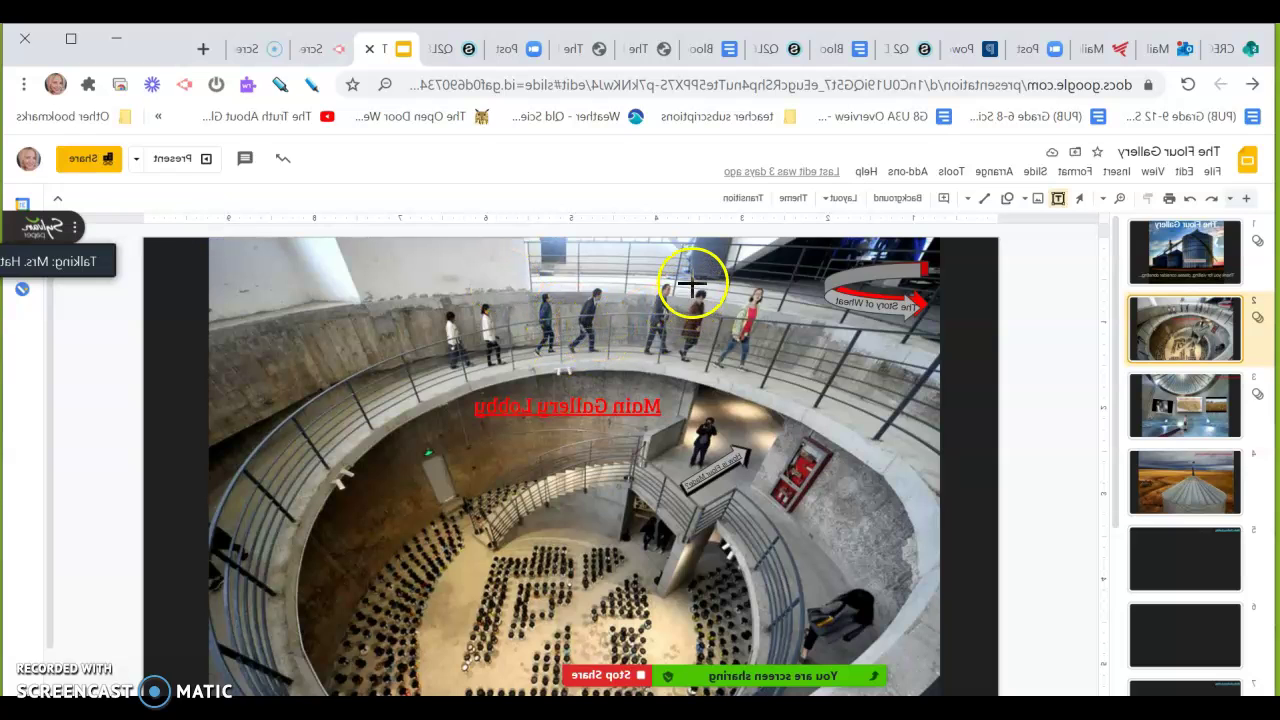
{"action": "left_click", "coordinate": [693, 285]}
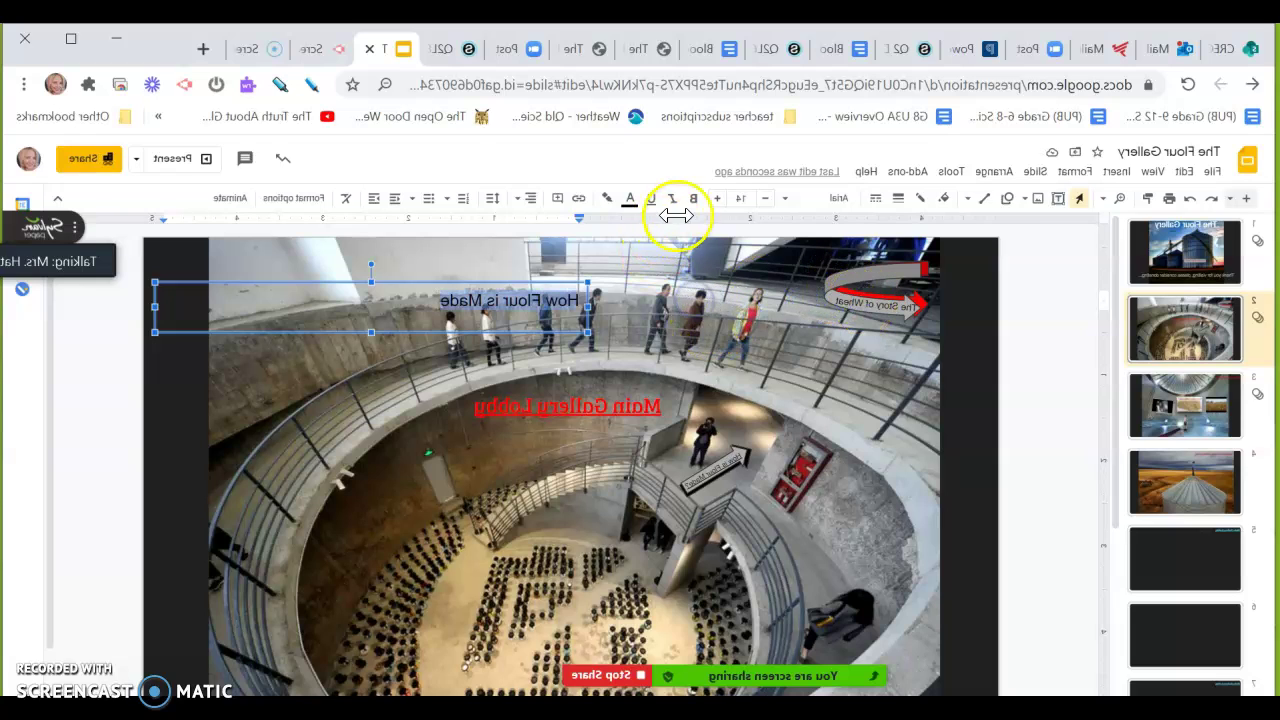
{"action": "key", "text": "ctrl+k"}
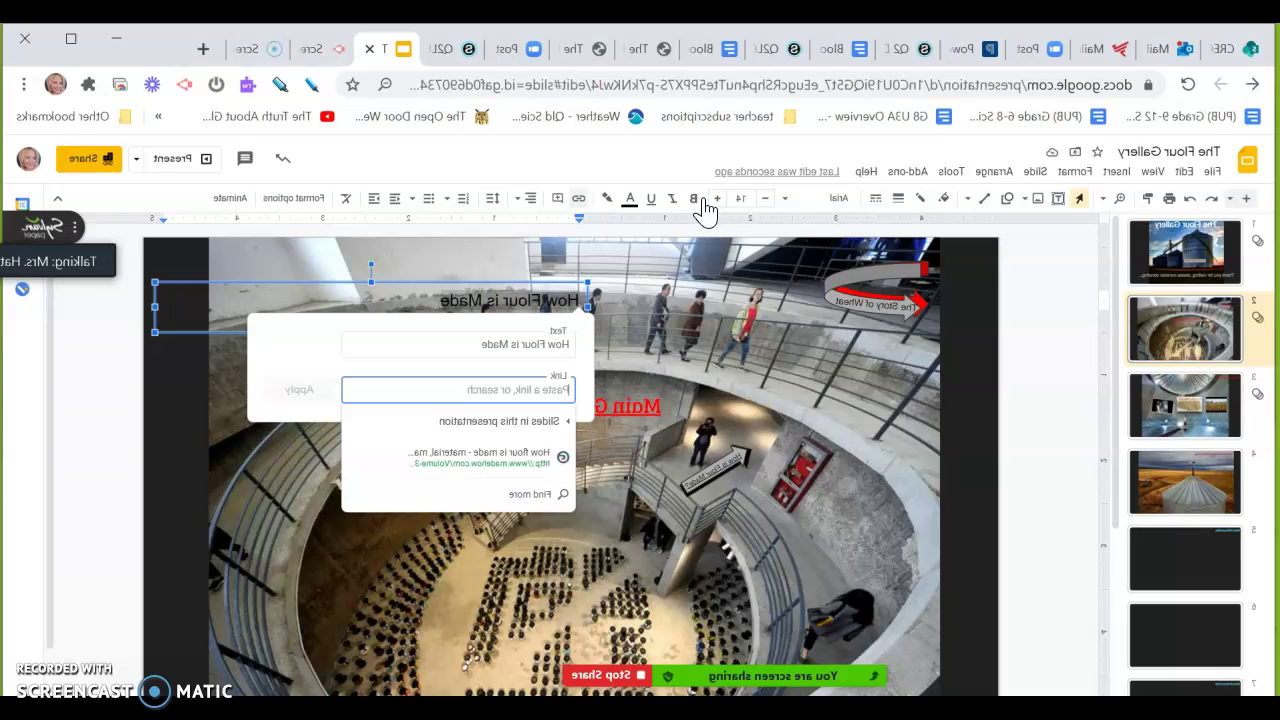
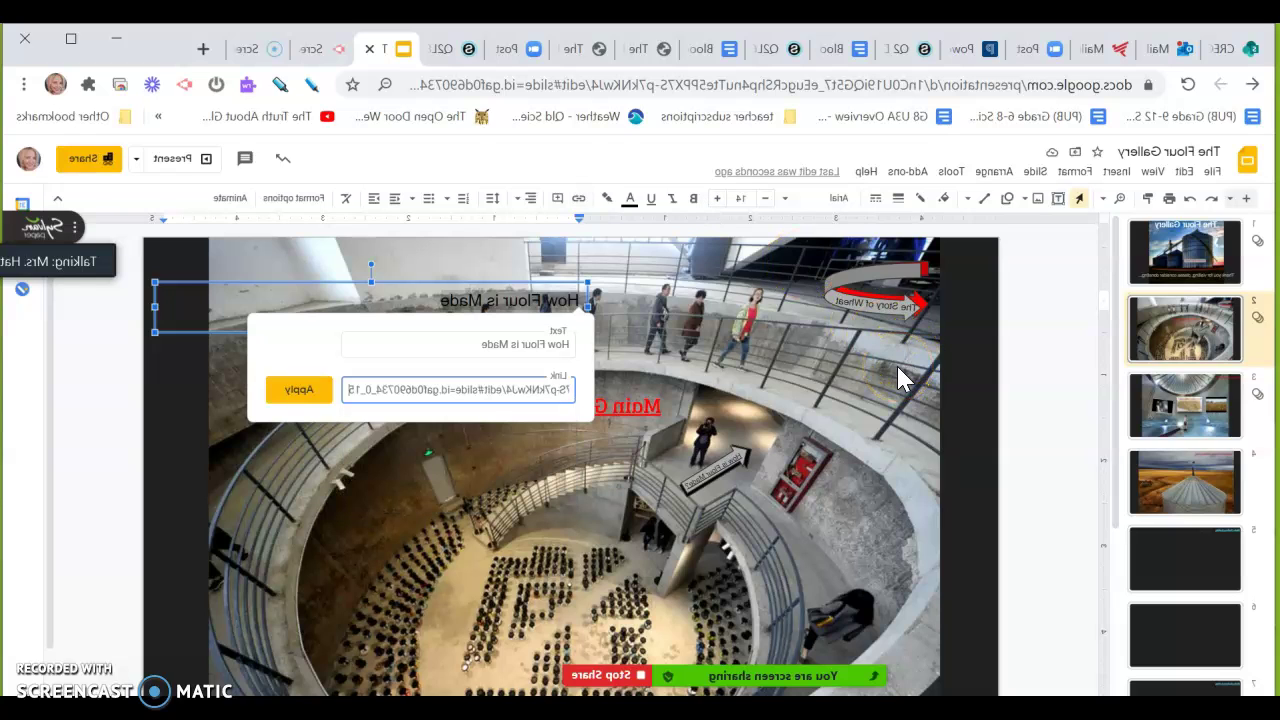
{"action": "key", "text": "Return"}
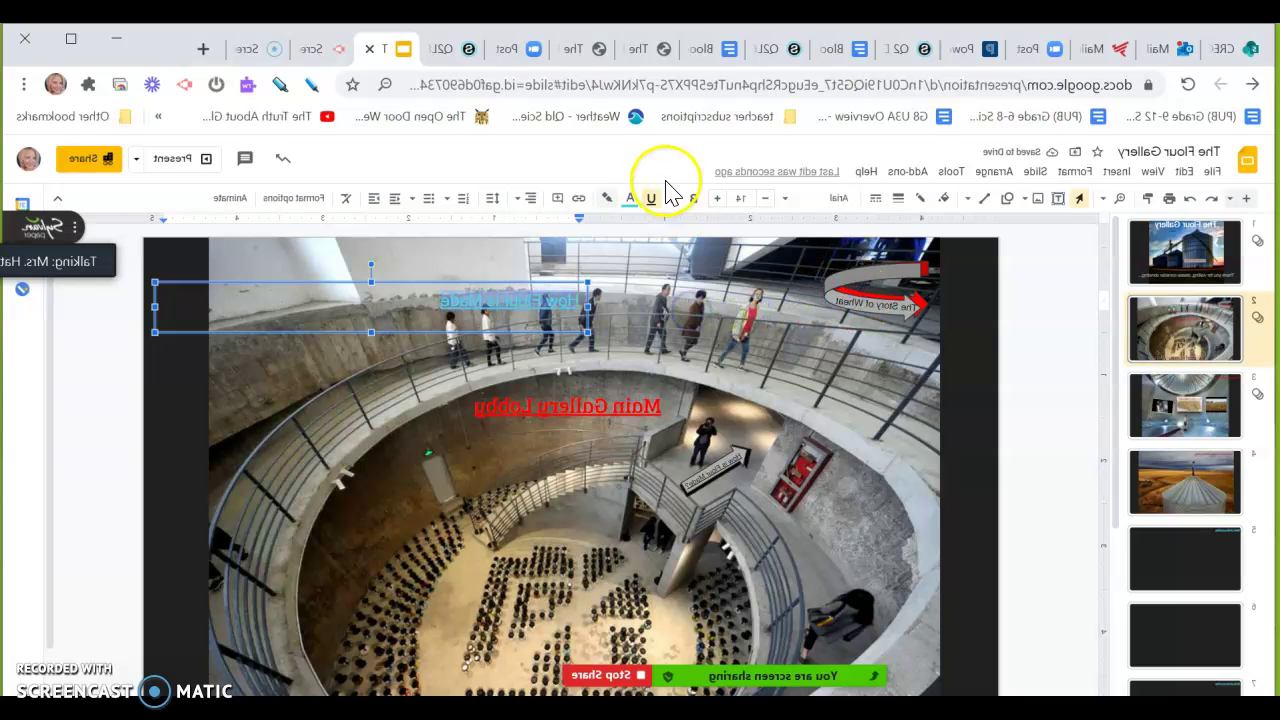
Make the How Flour is Made text red and remove its underline
{"action": "left_click", "coordinate": [630, 198]}
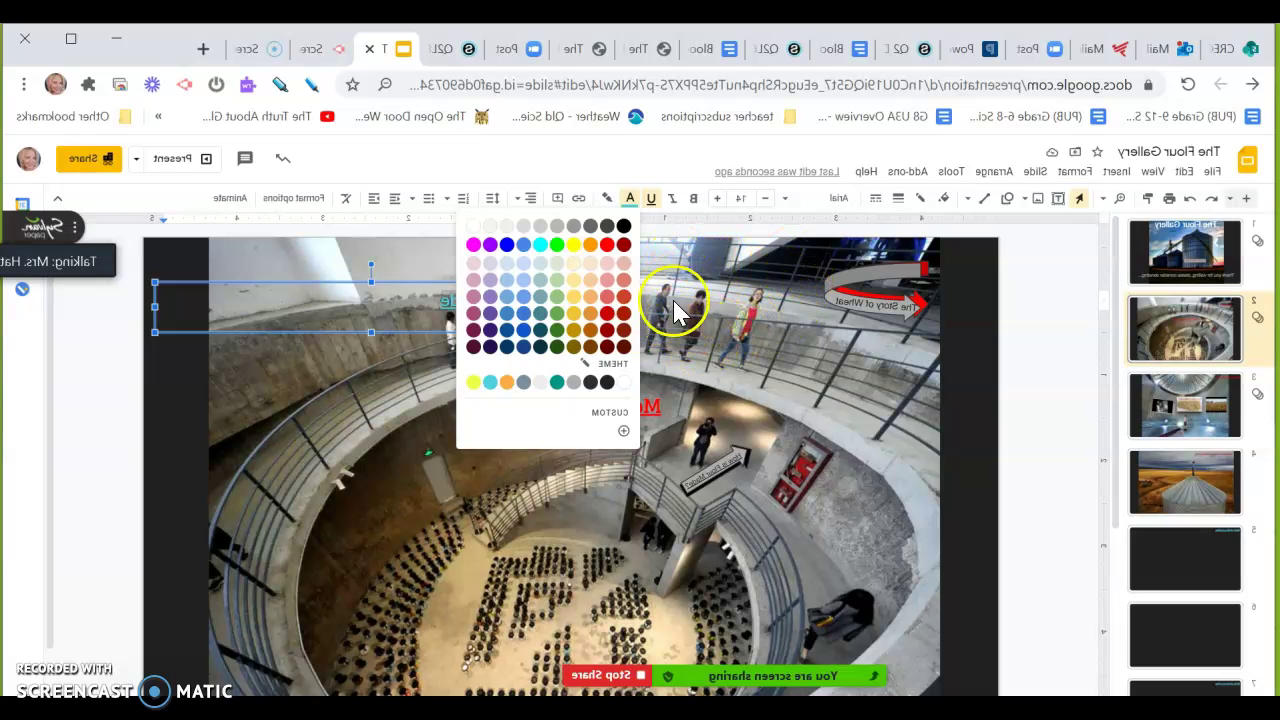
{"action": "left_click", "coordinate": [675, 250]}
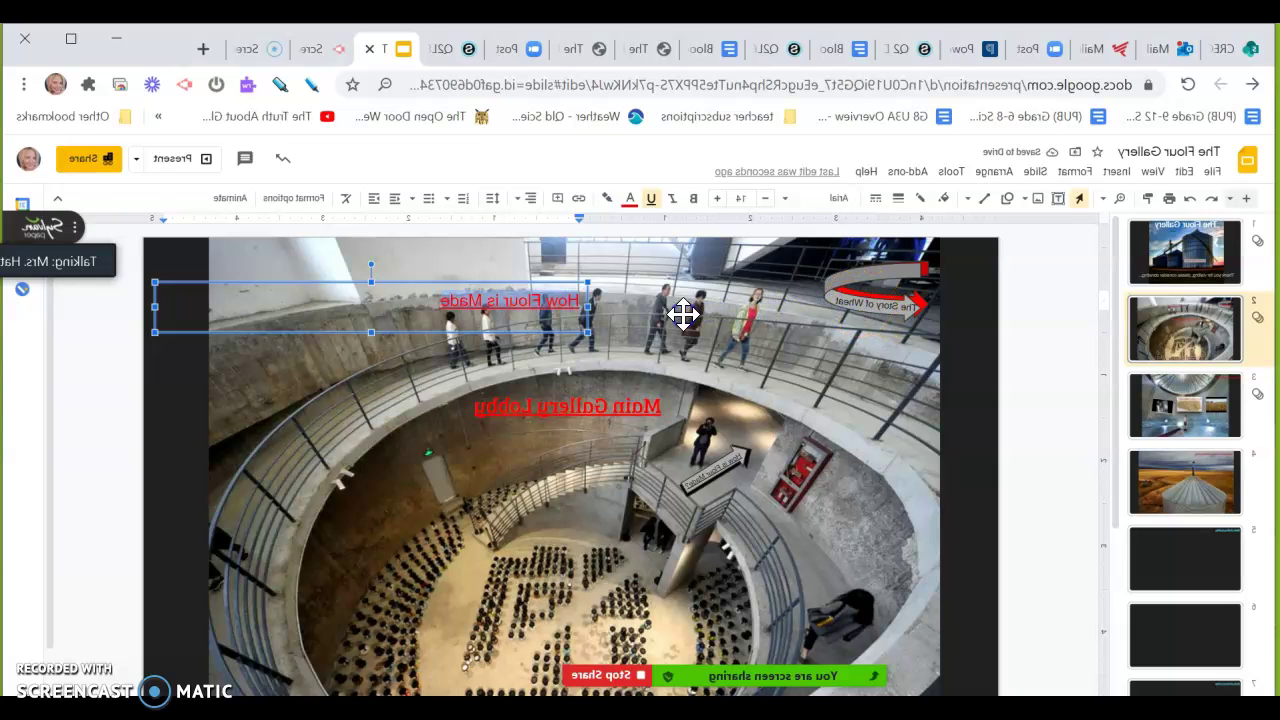
{"action": "left_click", "coordinate": [651, 198]}
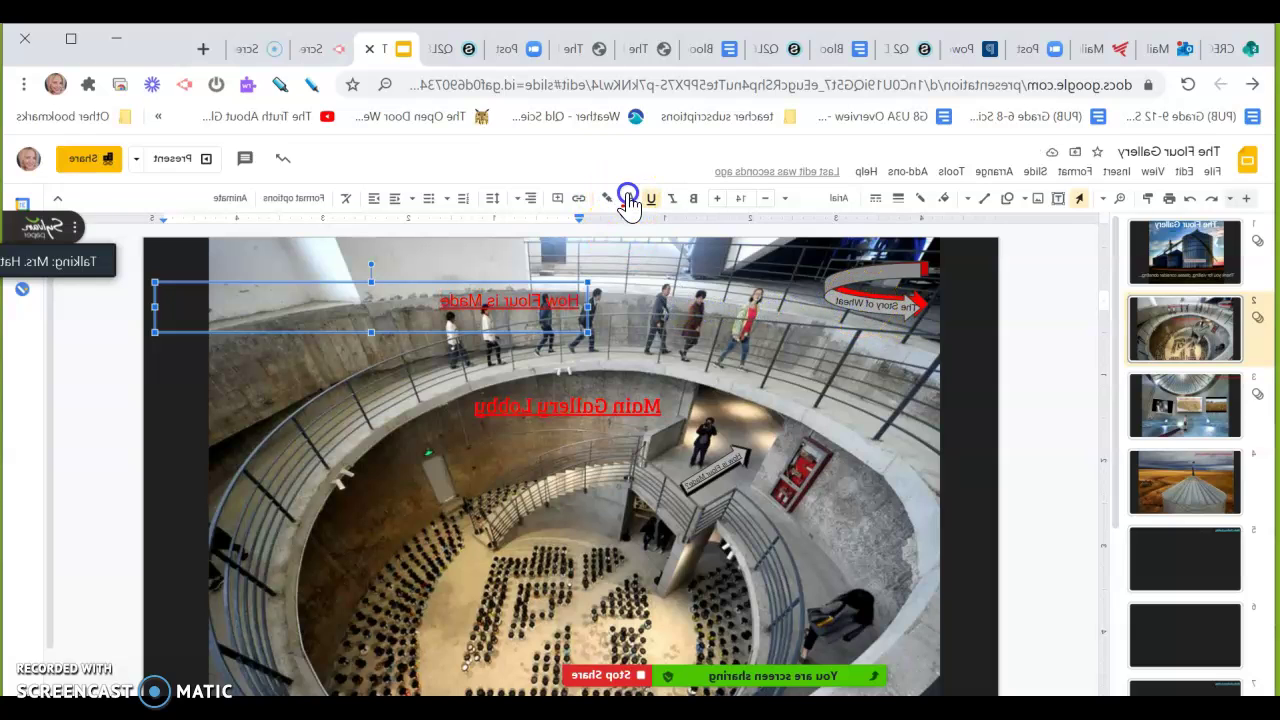
{"action": "left_click", "coordinate": [882, 328]}
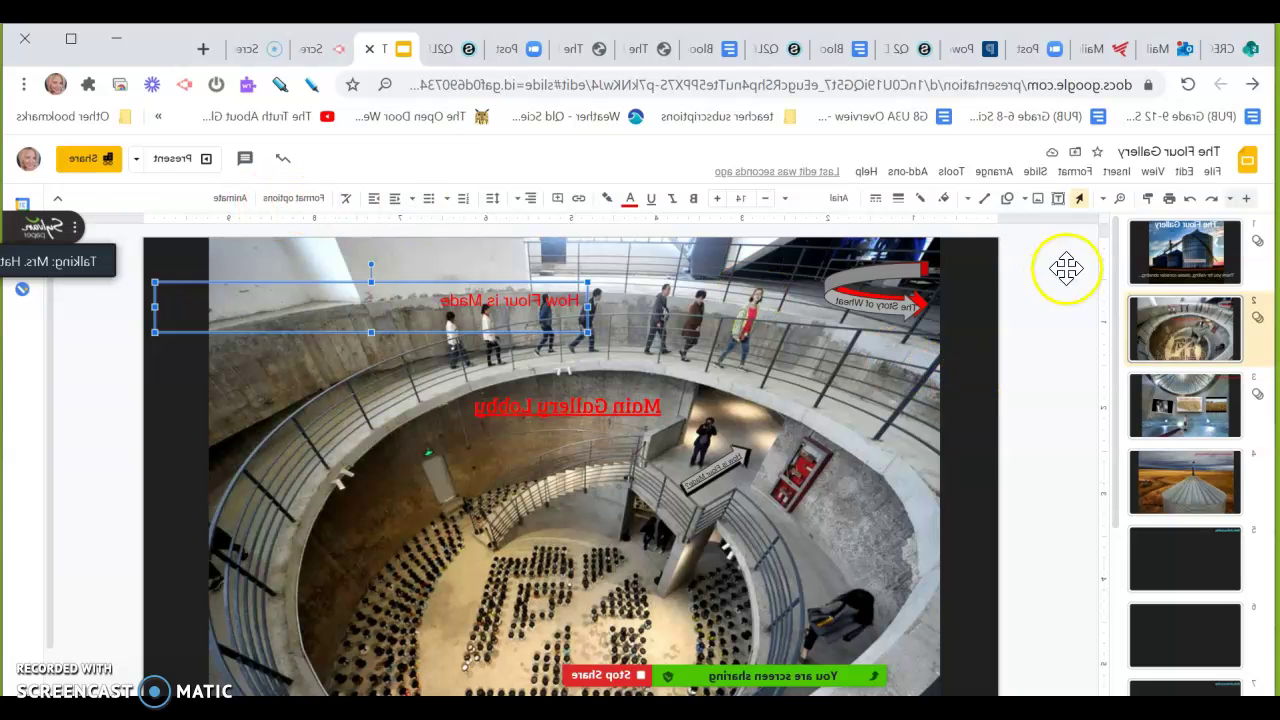
Present the slideshow to confirm the How Flour is Made link opens slide 4, then exit
{"action": "left_click", "coordinate": [1100, 168]}
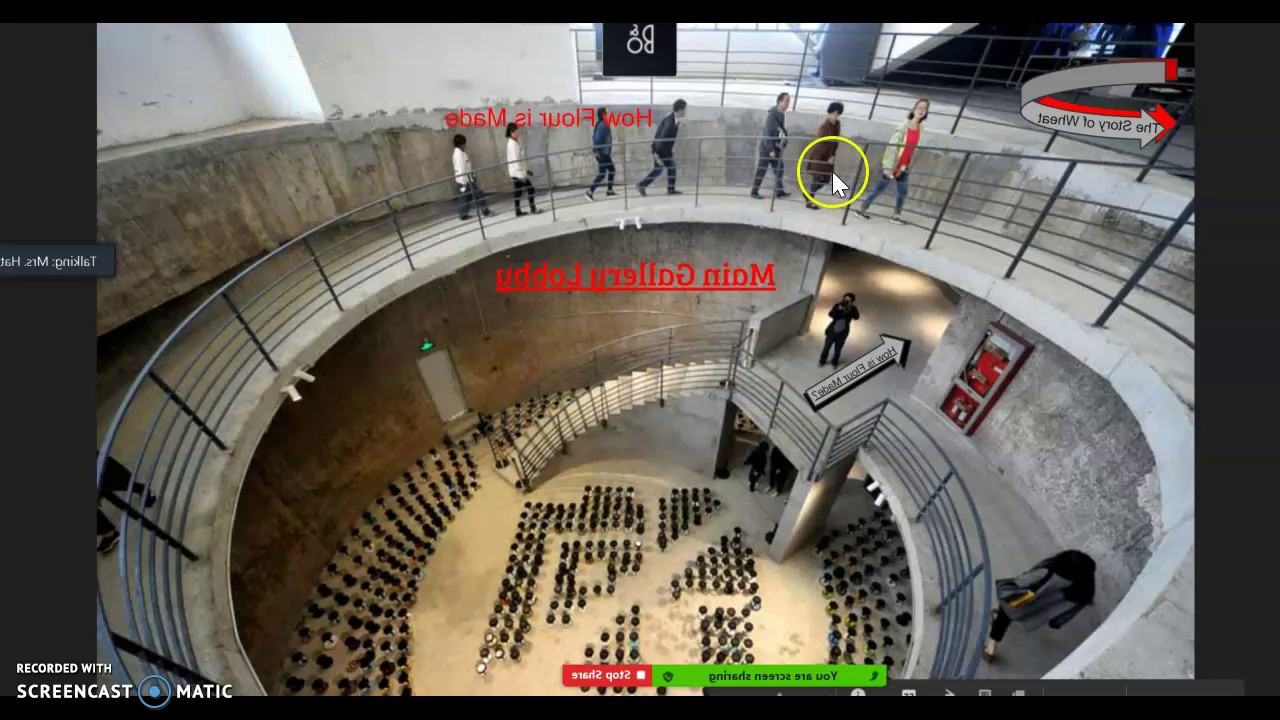
{"action": "left_click", "coordinate": [758, 118]}
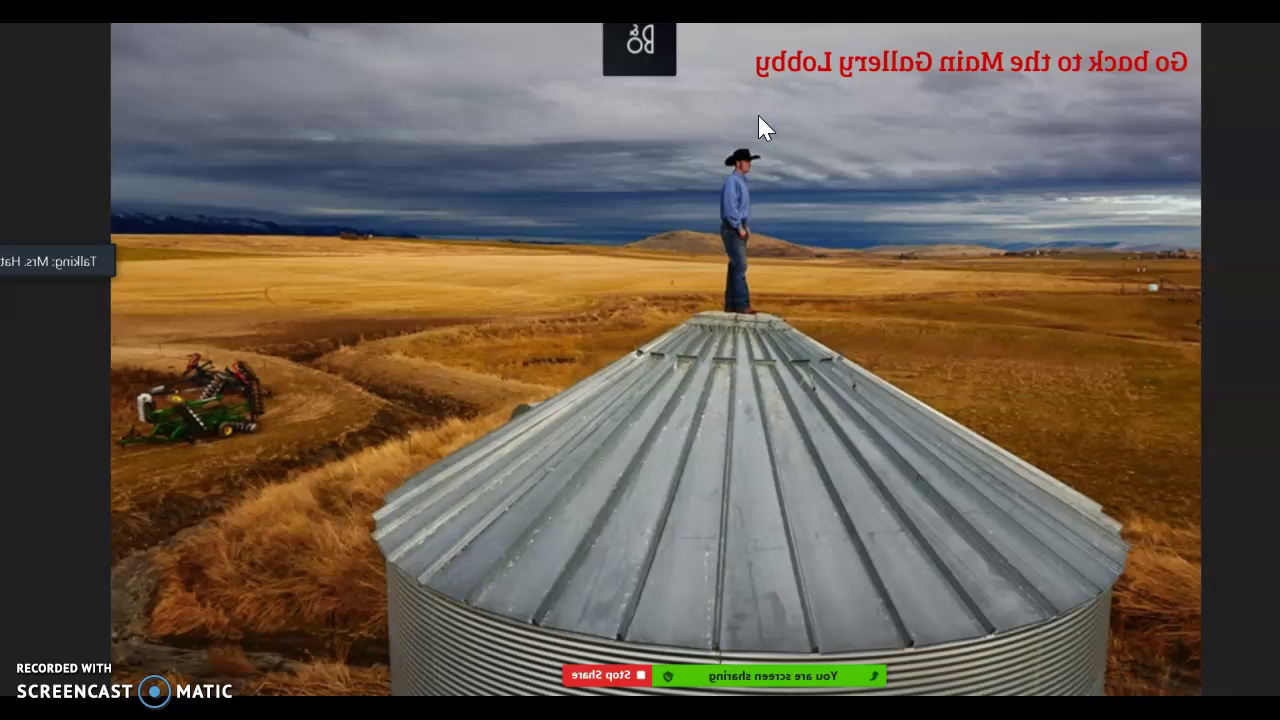
{"action": "key", "text": "Escape"}
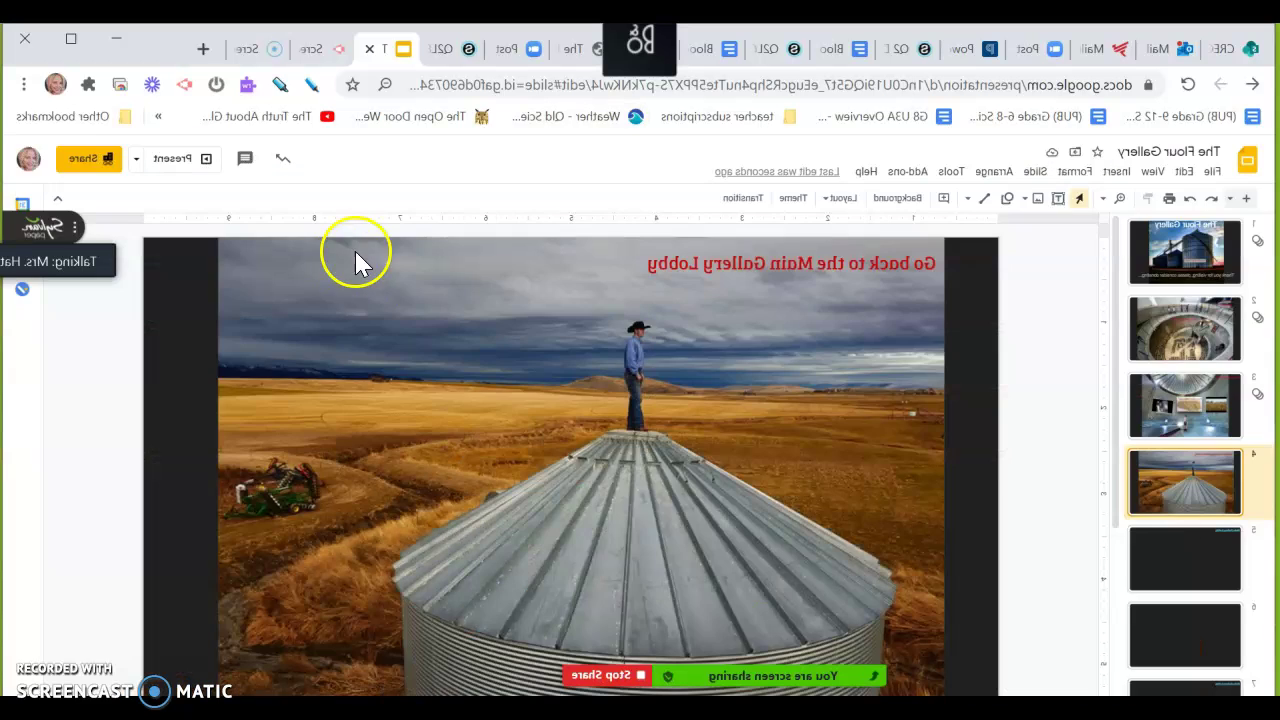
Resize the How Flour is Made text box on the Main Gallery Lobby slide
{"action": "left_click", "coordinate": [115, 323]}
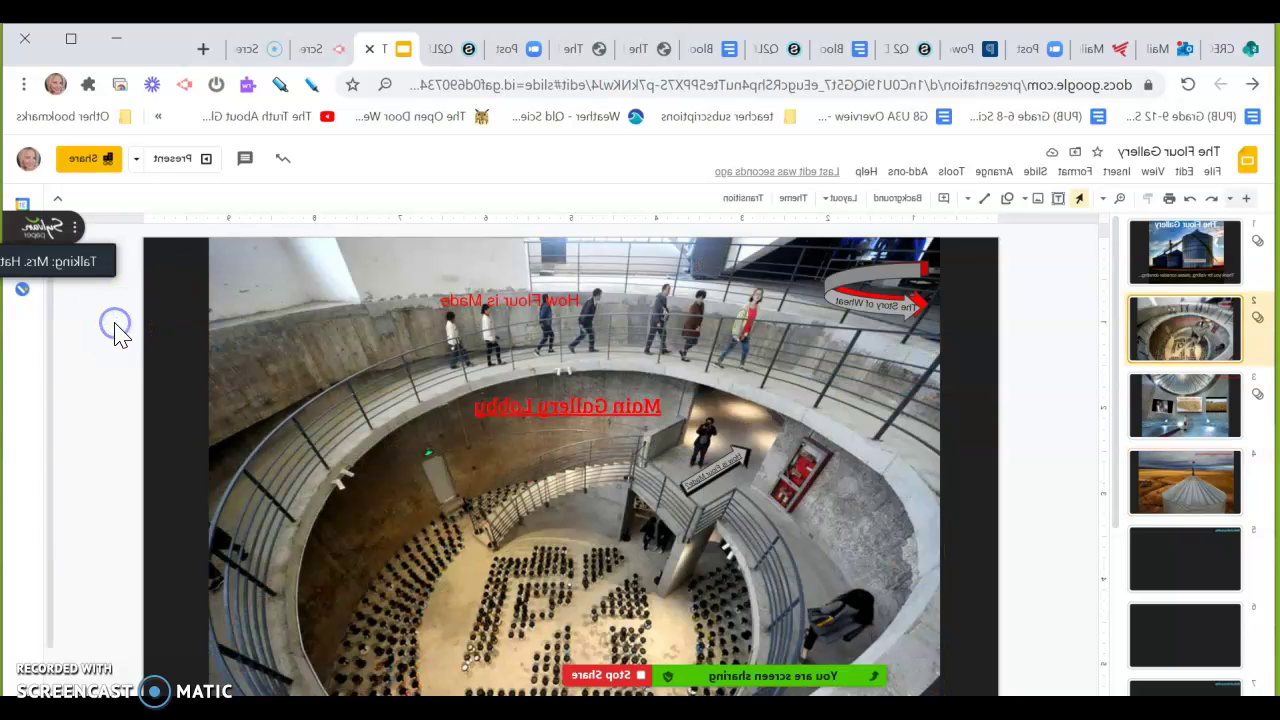
{"action": "left_click", "coordinate": [815, 302]}
{"action": "left_click_drag", "start_coordinate": [772, 286], "coordinate": [834, 251]}
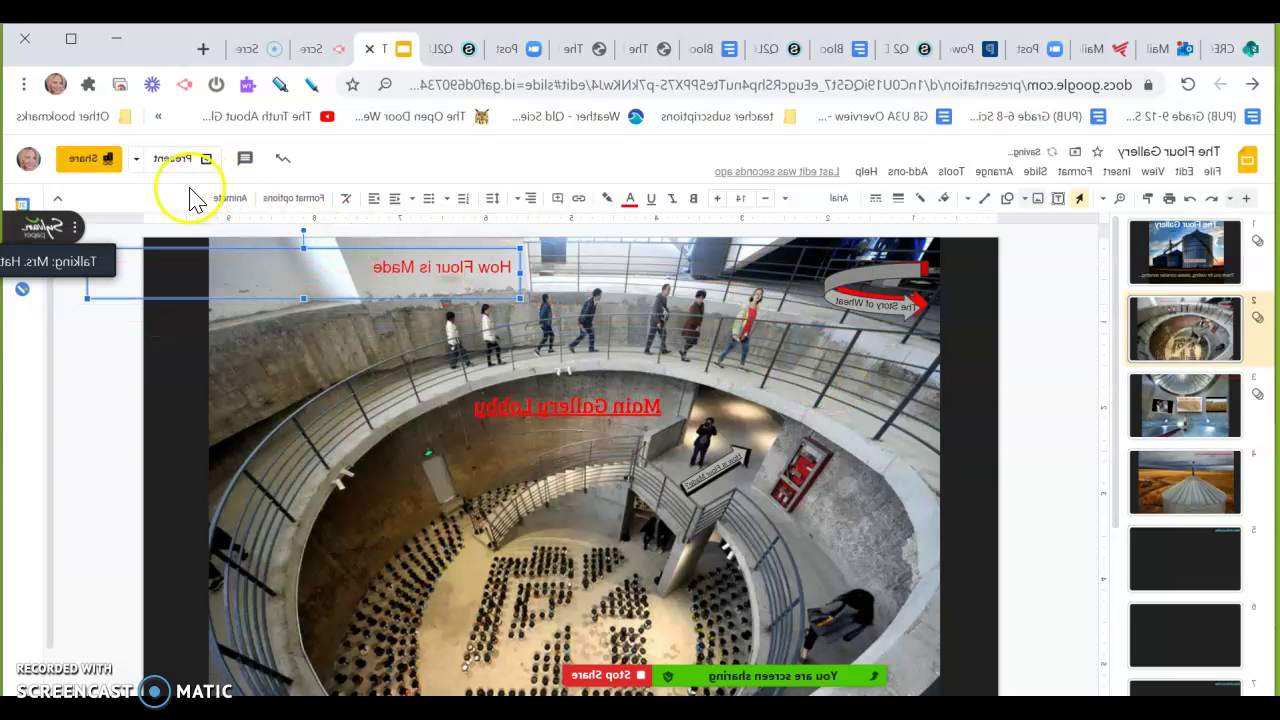
Draw a grey rectangle, stretch it wider and position it over the How Flour is Made label
{"action": "left_click", "coordinate": [272, 197]}
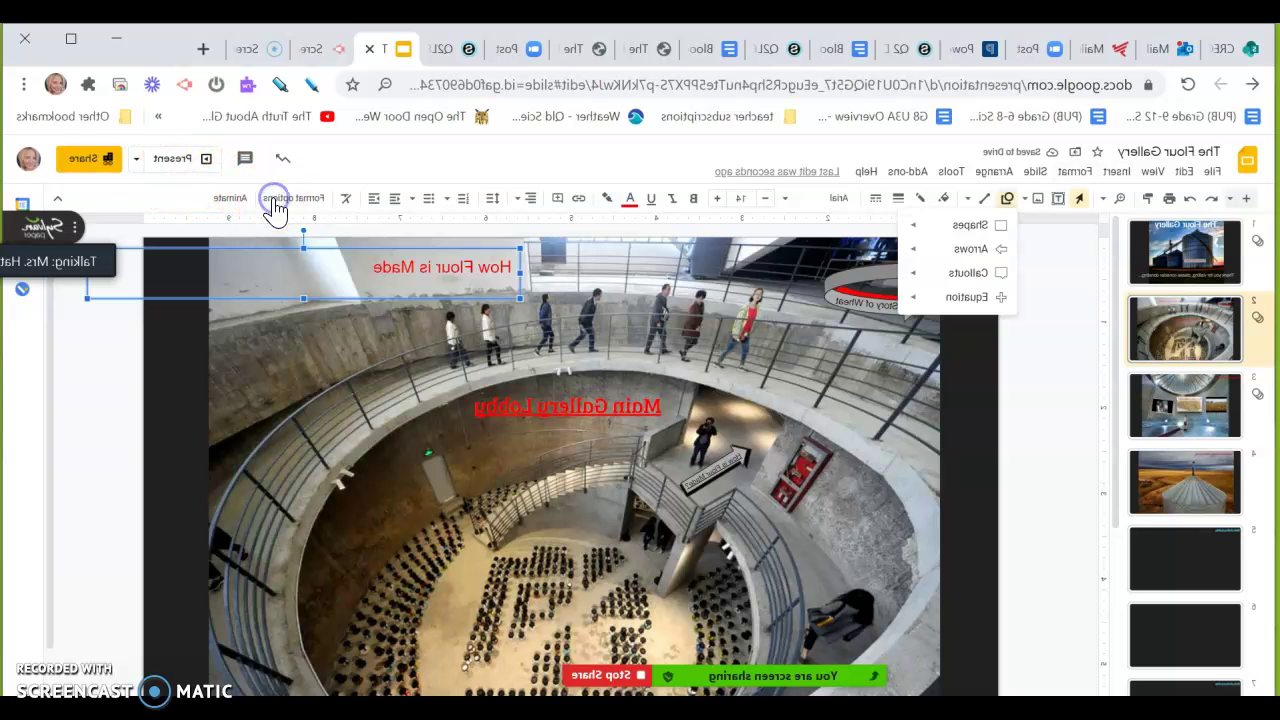
{"action": "mouse_move", "coordinate": [309, 229]}
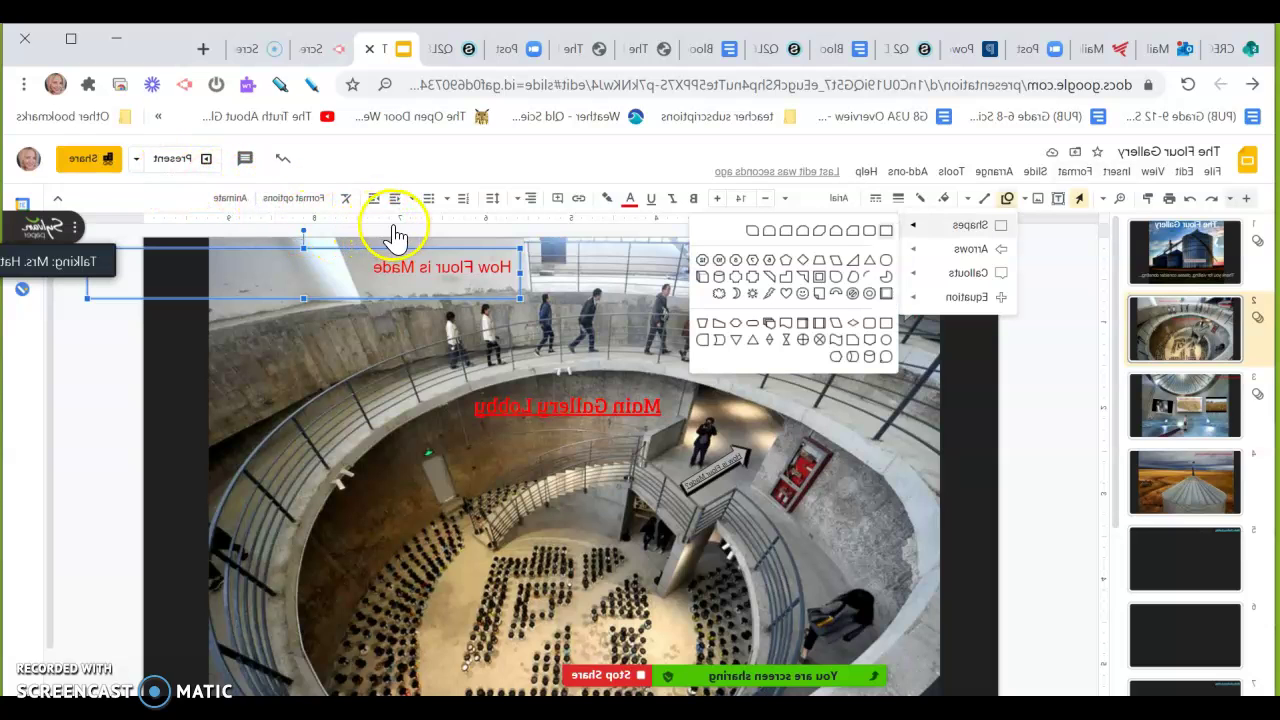
{"action": "left_click", "coordinate": [393, 331]}
{"action": "left_click", "coordinate": [788, 321]}
{"action": "left_click", "coordinate": [866, 346]}
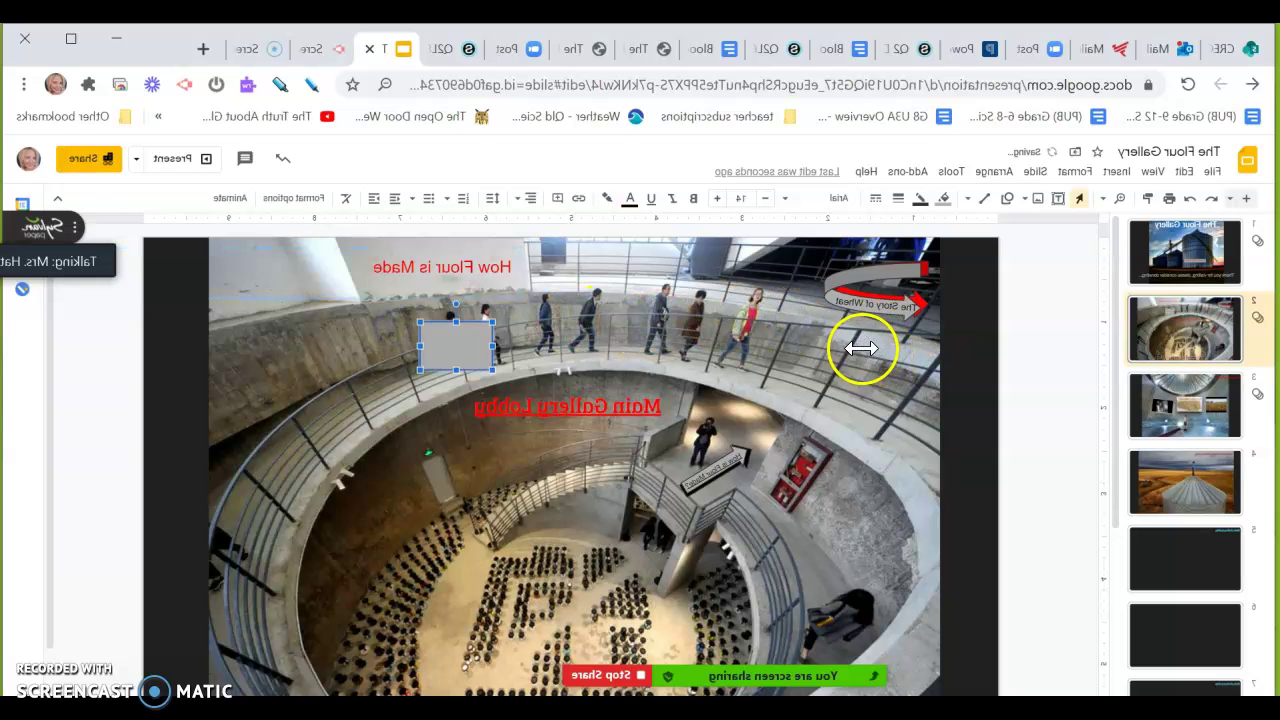
{"action": "left_click_drag", "start_coordinate": [991, 332], "coordinate": [992, 332]}
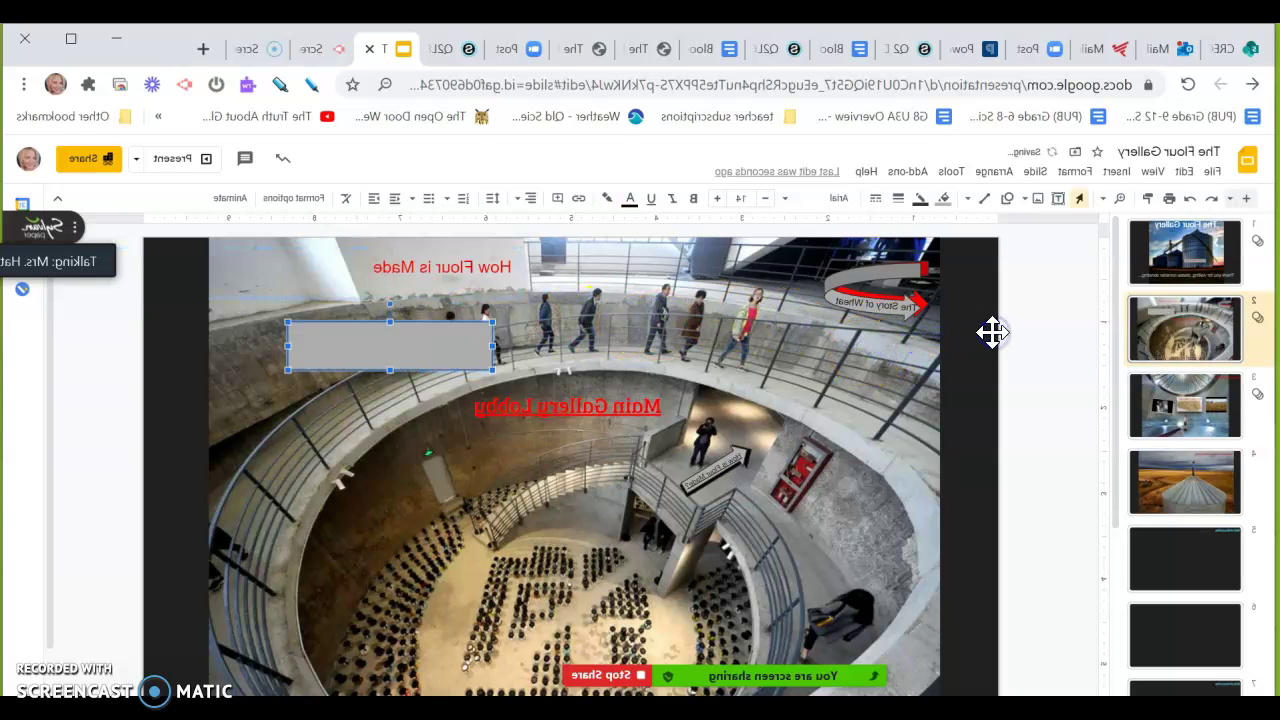
{"action": "left_click_drag", "start_coordinate": [887, 341], "coordinate": [842, 307]}
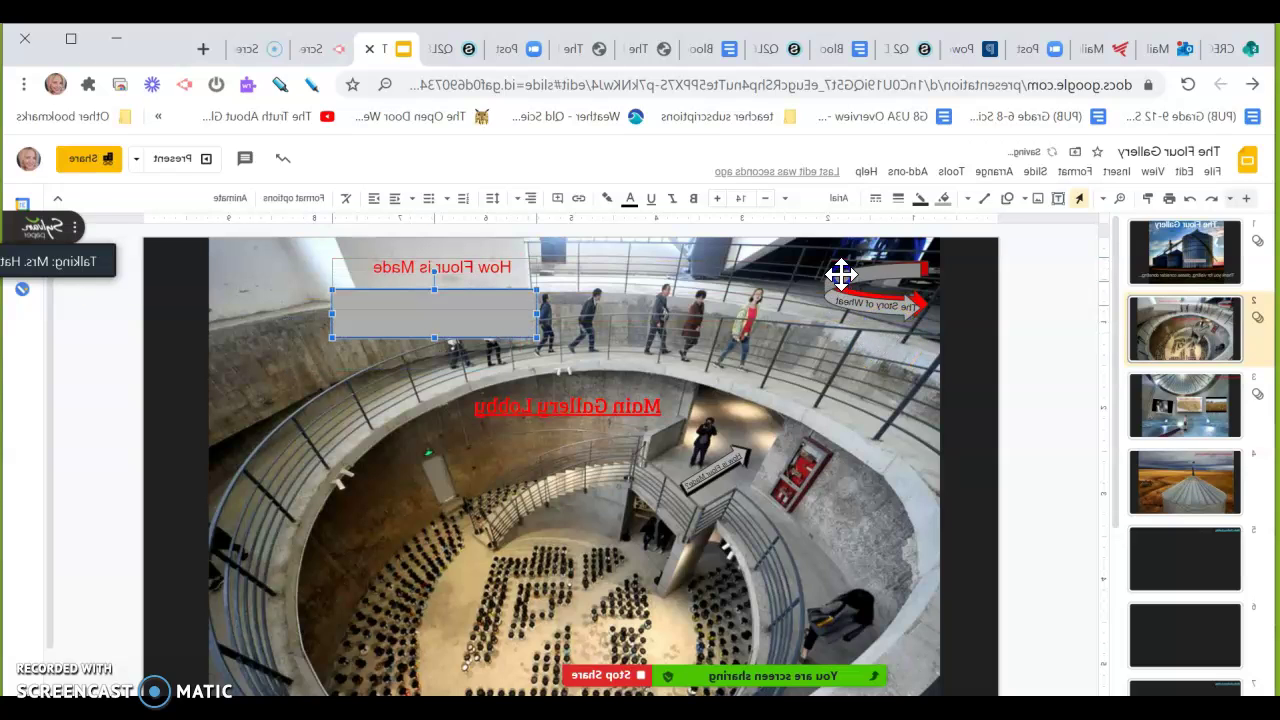
{"action": "left_click_drag", "start_coordinate": [852, 262], "coordinate": [852, 262]}
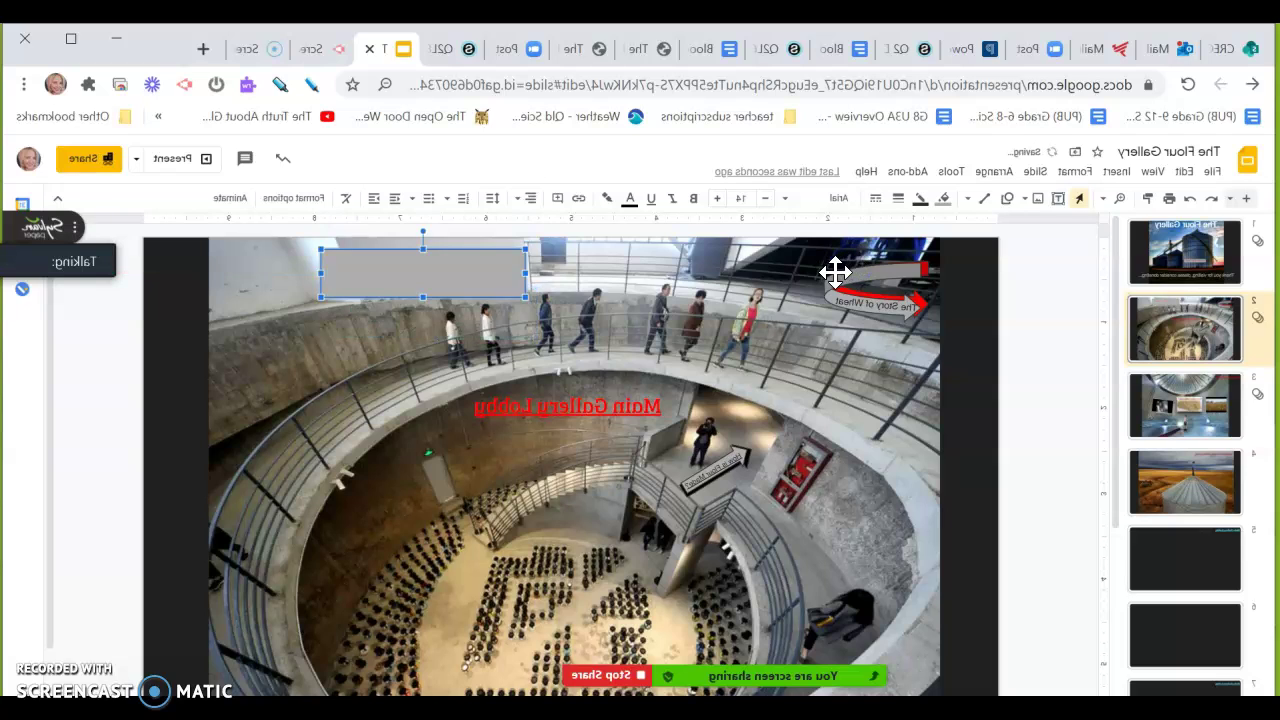
Send the grey rectangle backward so it sits behind the label text
{"action": "right_click", "coordinate": [835, 272]}
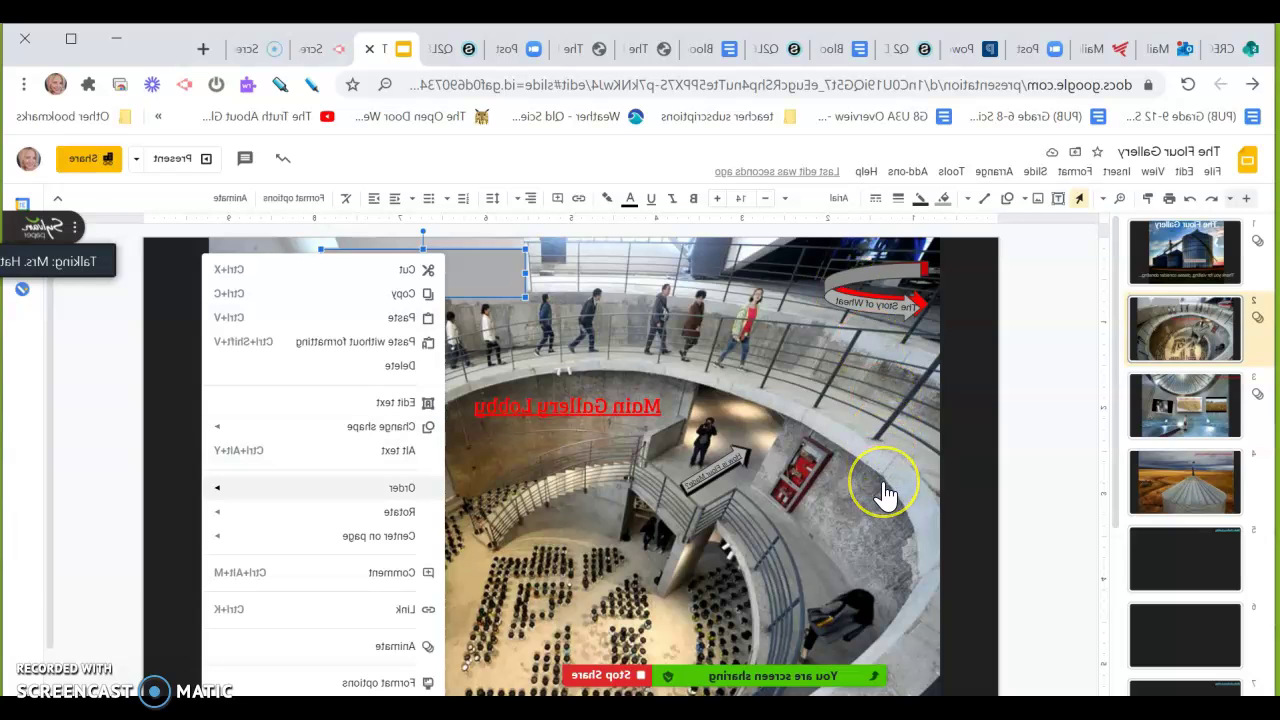
{"action": "mouse_move", "coordinate": [395, 490]}
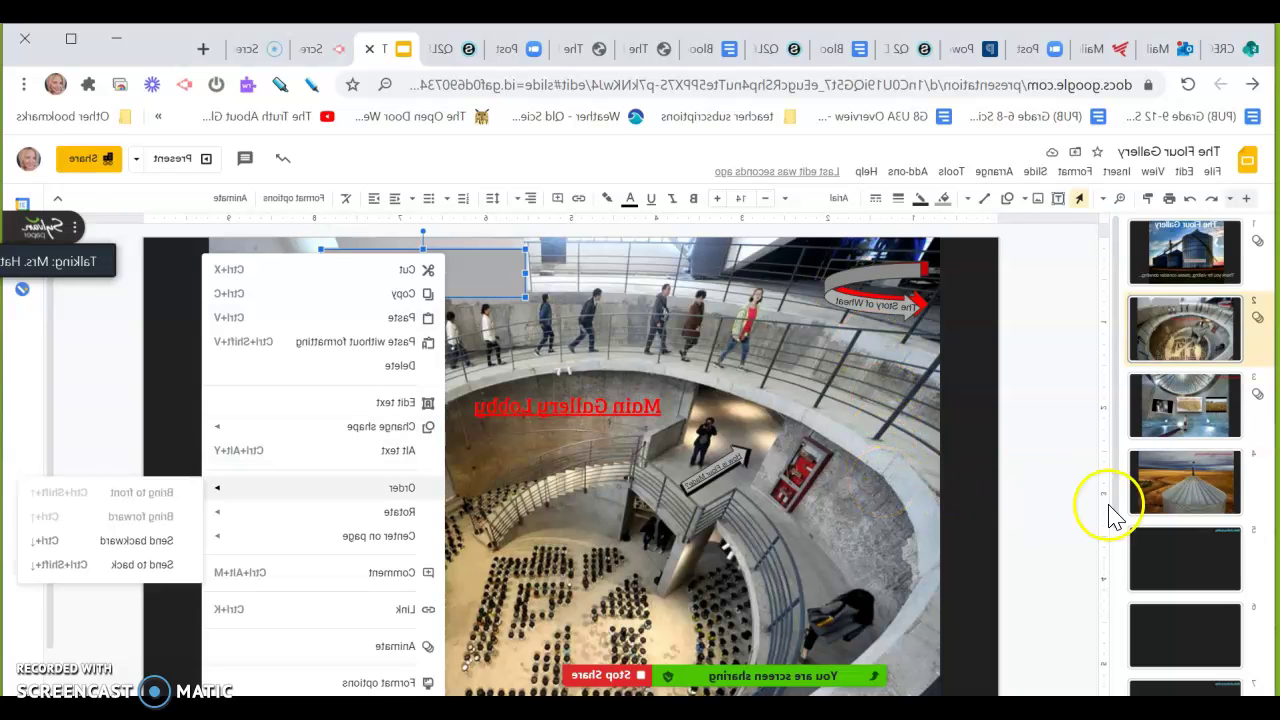
{"action": "left_click", "coordinate": [155, 540]}
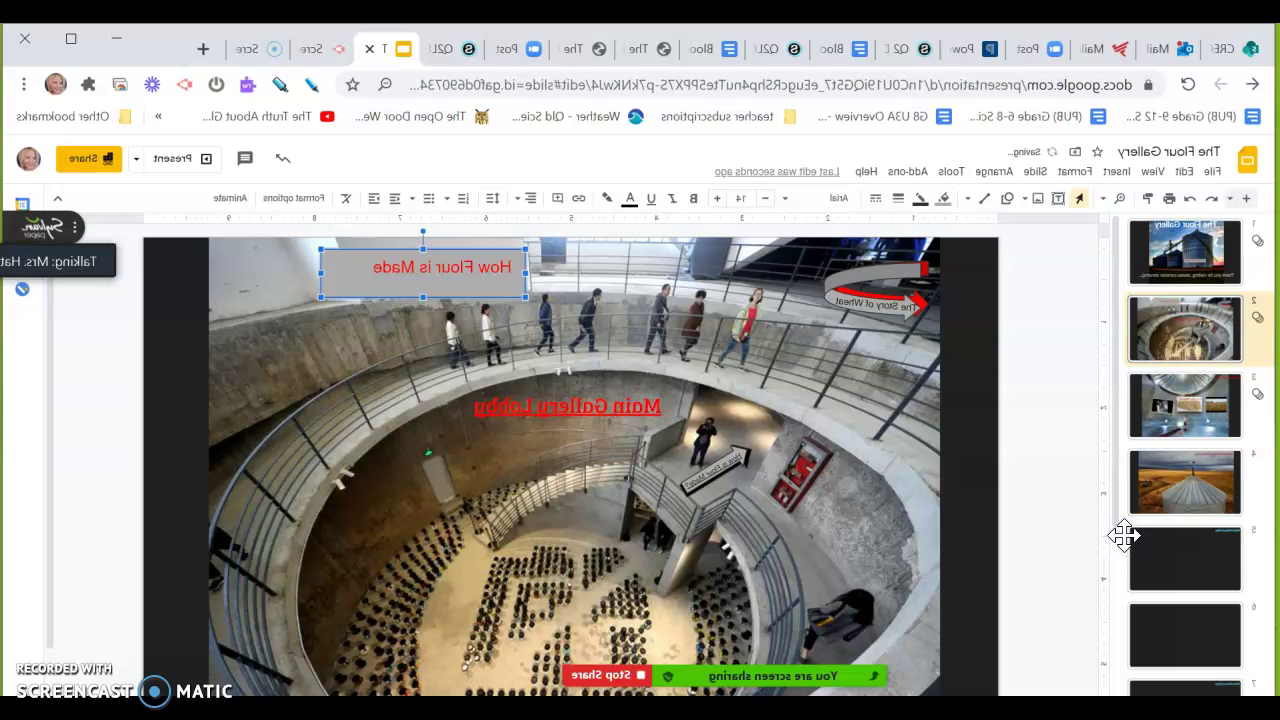
{"action": "left_click", "coordinate": [940, 382]}
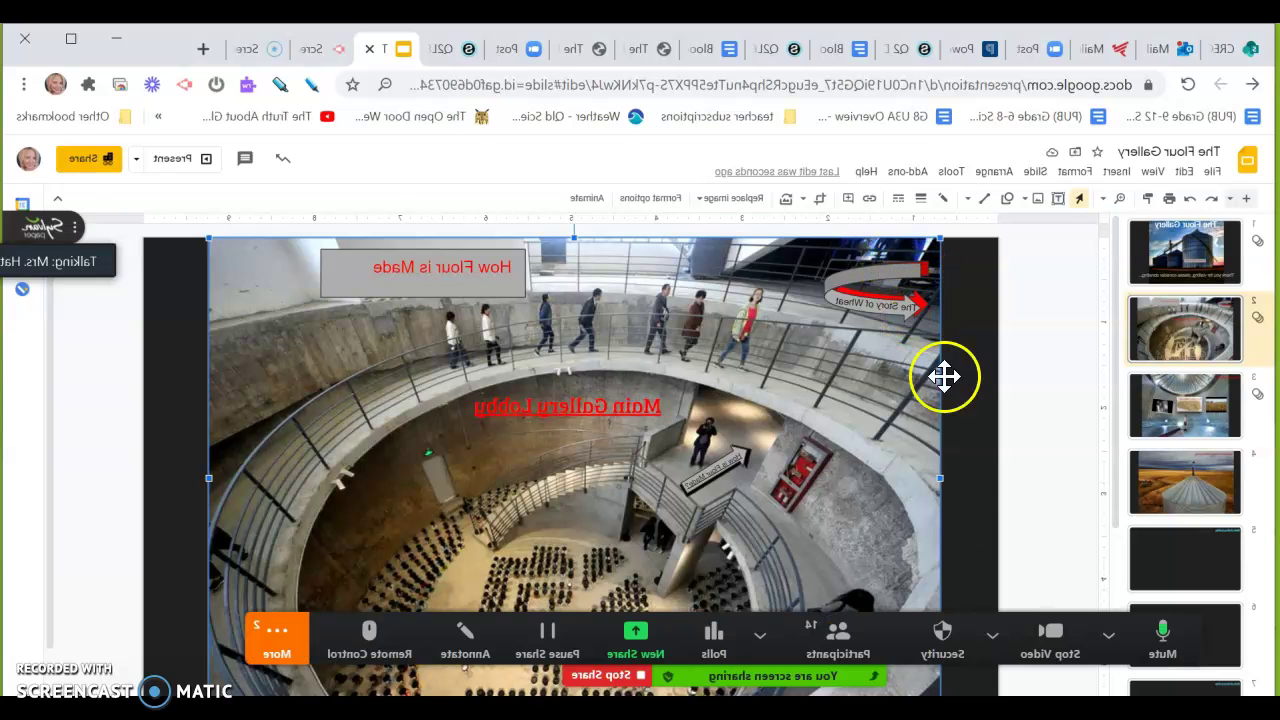
{"action": "left_click", "coordinate": [268, 638]}
{"action": "left_click", "coordinate": [267, 635]}
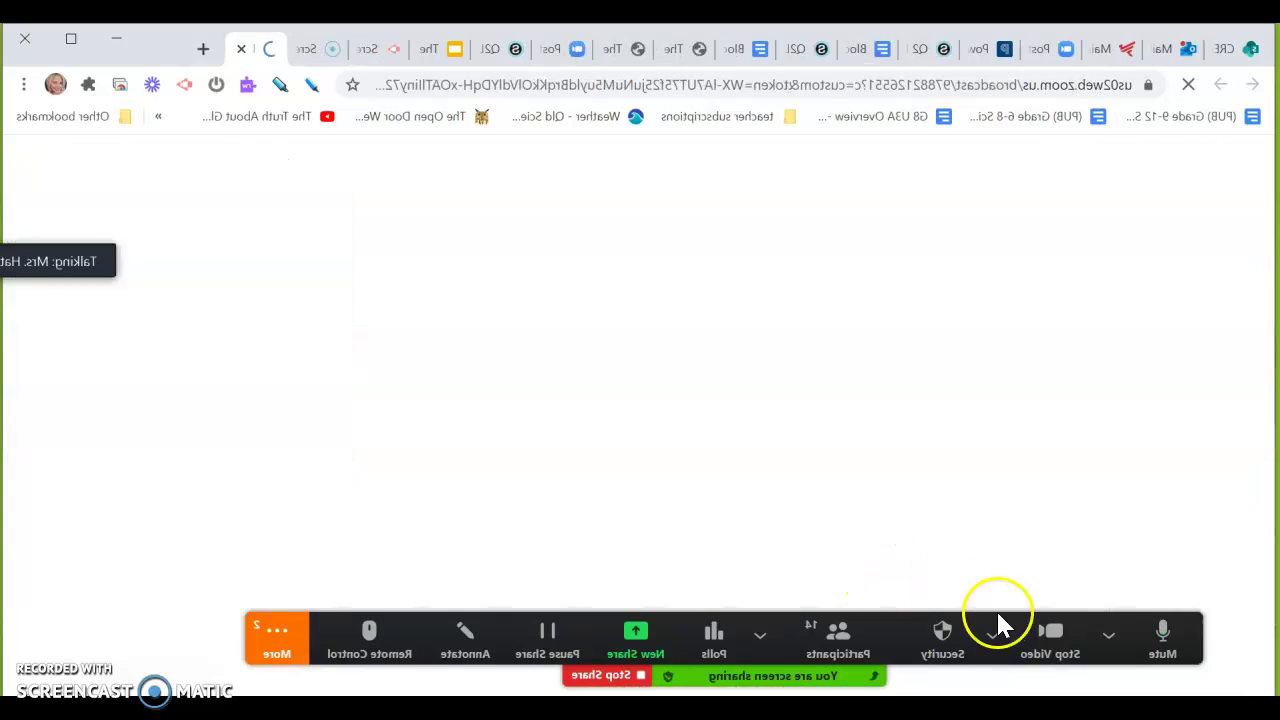
{"action": "left_click", "coordinate": [273, 632]}
{"action": "left_click", "coordinate": [325, 50]}
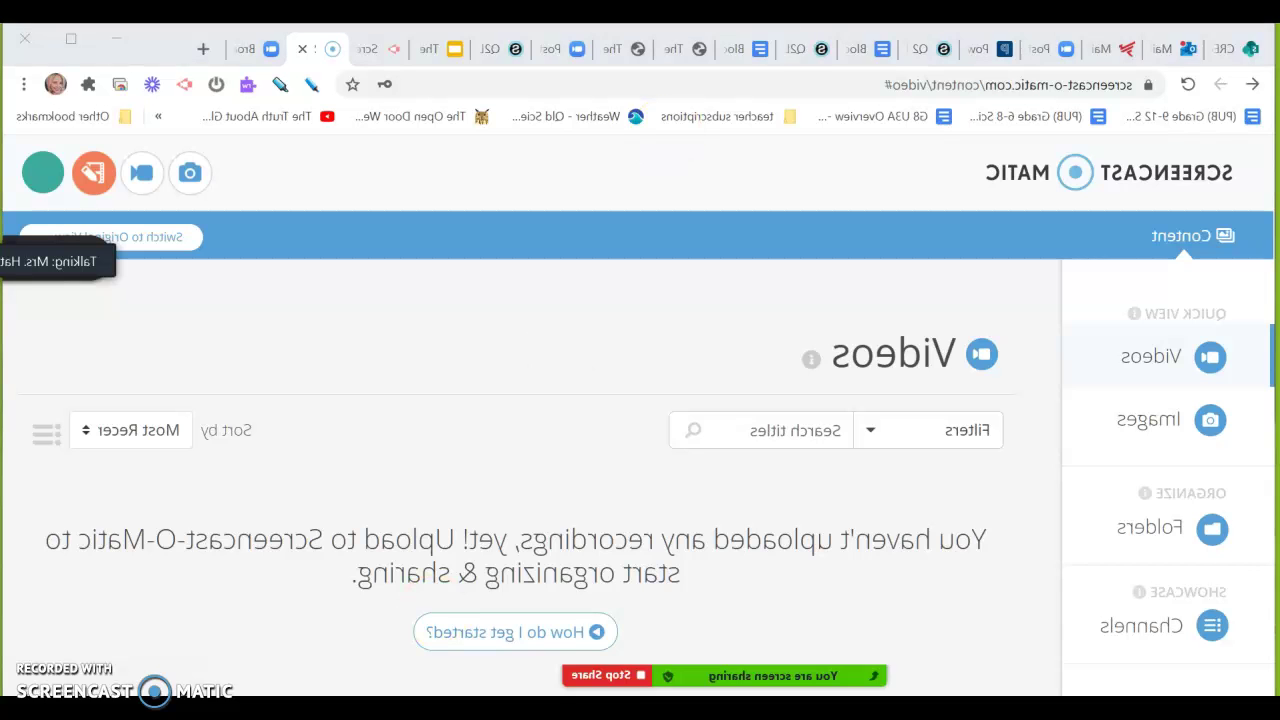
{"action": "left_click", "coordinate": [778, 52]}
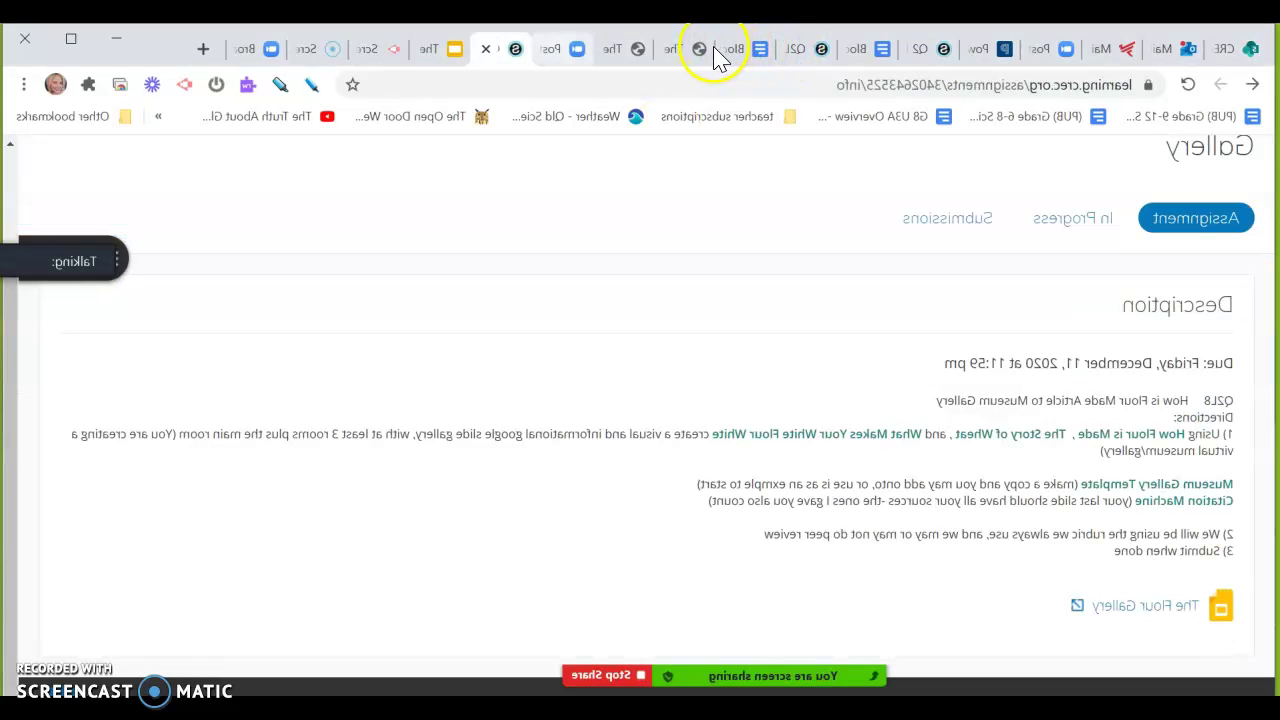
{"action": "left_click", "coordinate": [718, 52]}
{"action": "left_click", "coordinate": [528, 50]}
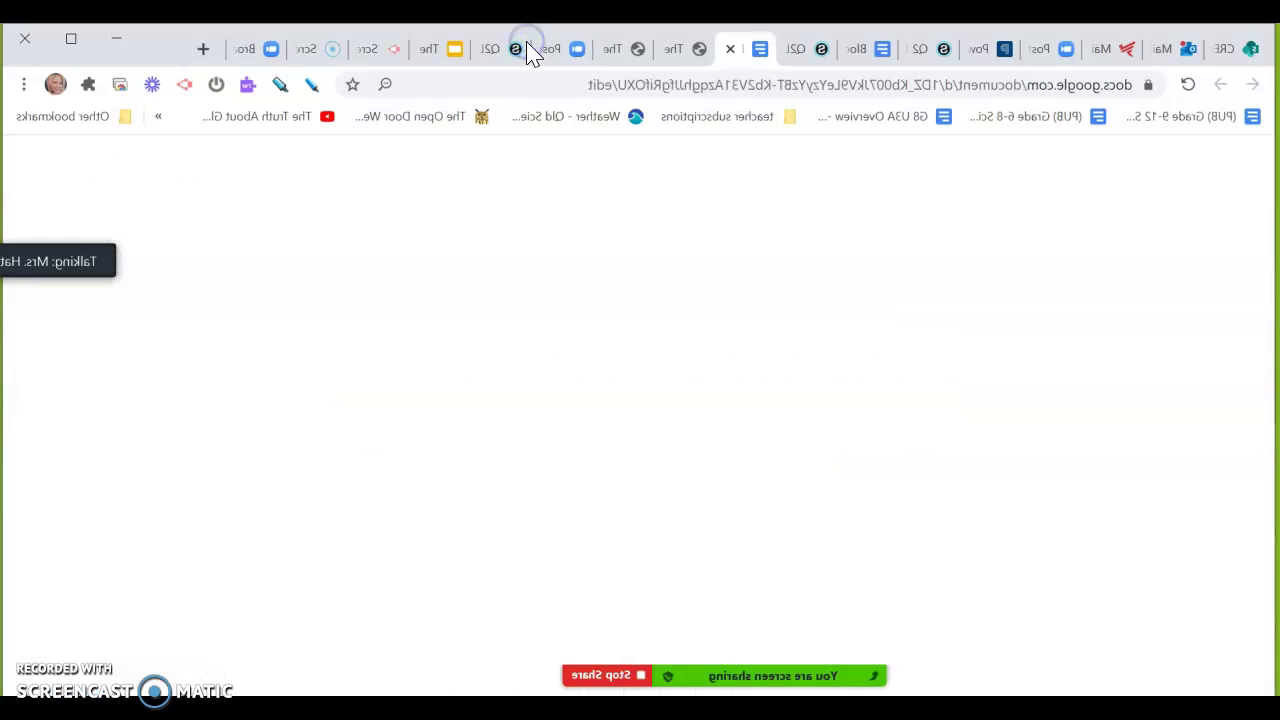
{"action": "left_click", "coordinate": [845, 50]}
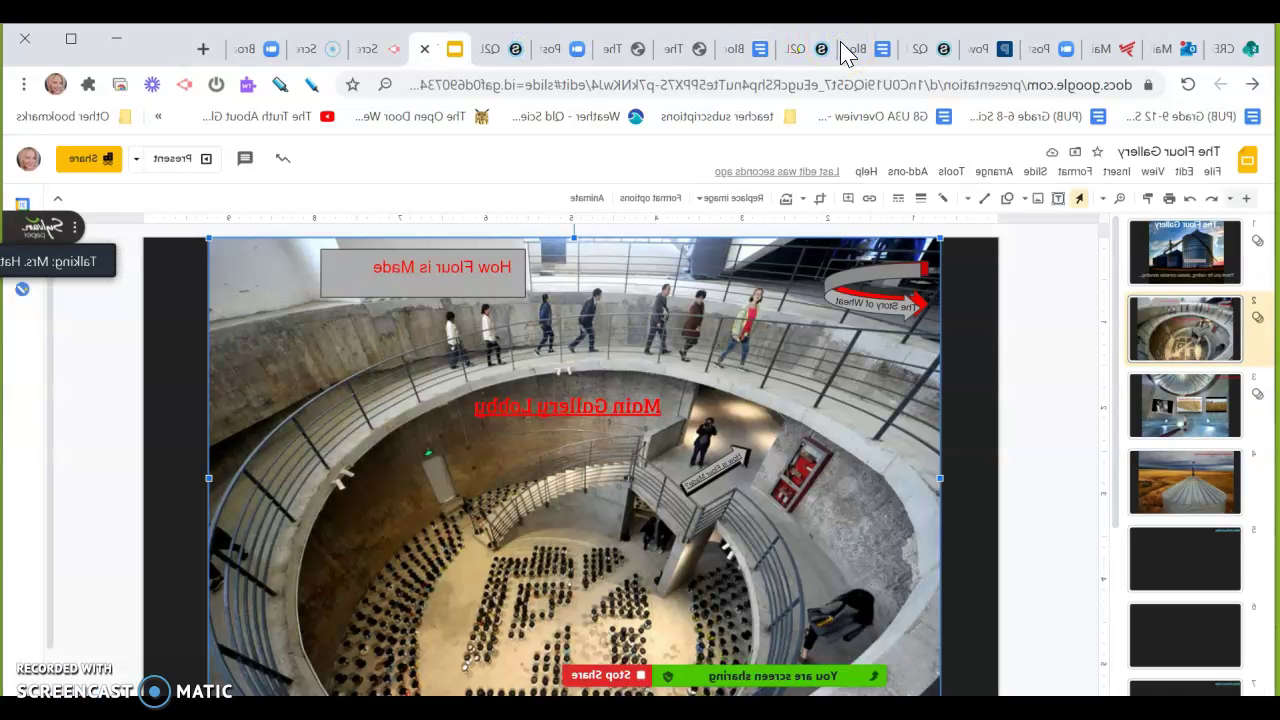
{"action": "mouse_move", "coordinate": [594, 651]}
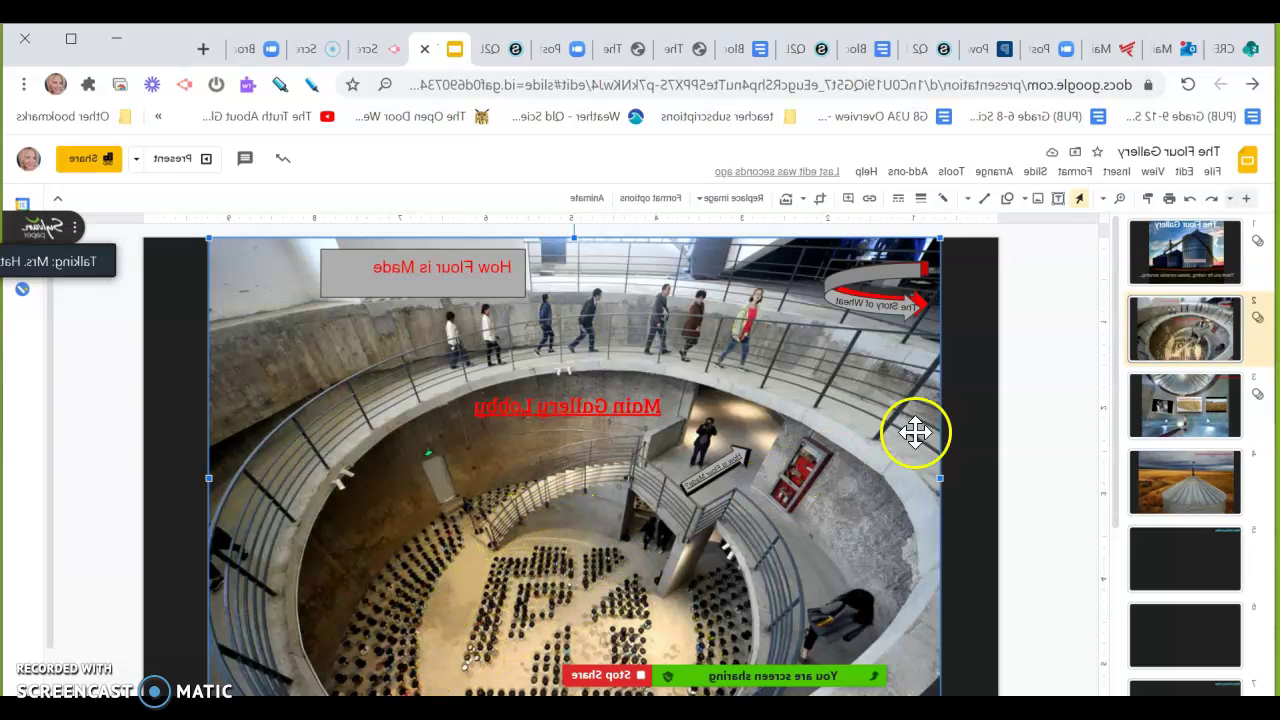
{"action": "left_click", "coordinate": [1175, 510]}
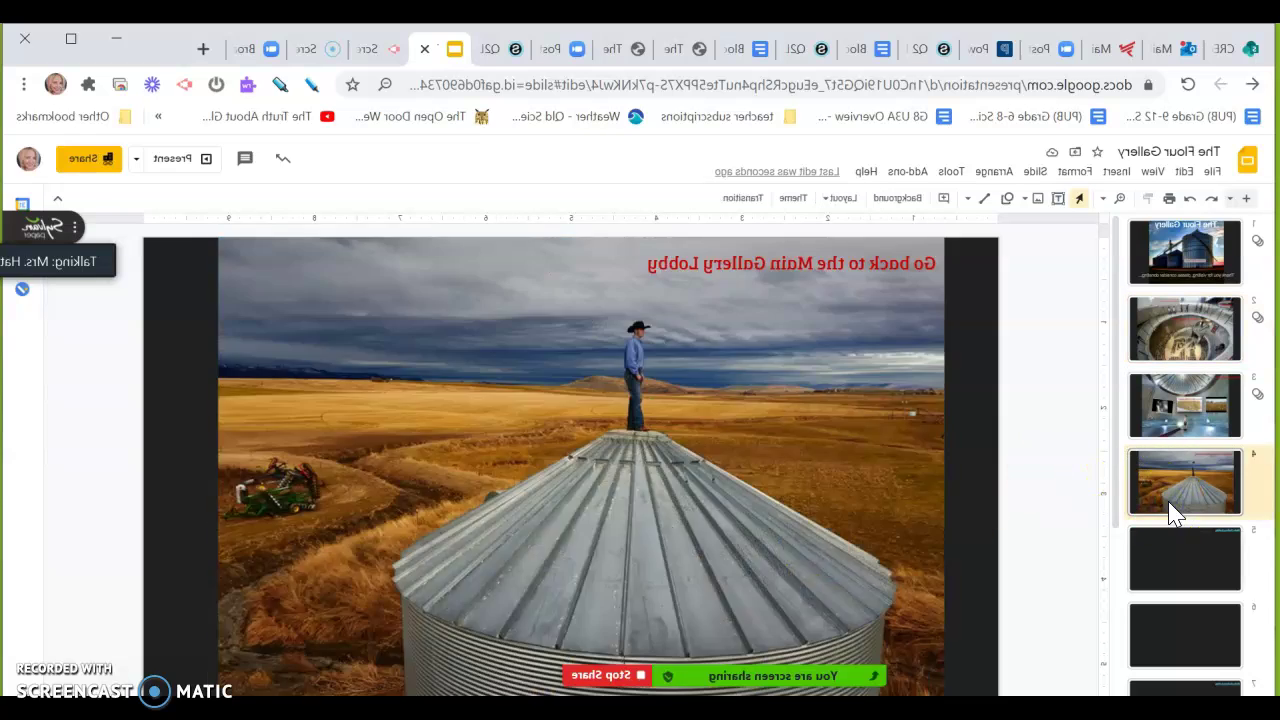
{"action": "left_click", "coordinate": [1182, 552]}
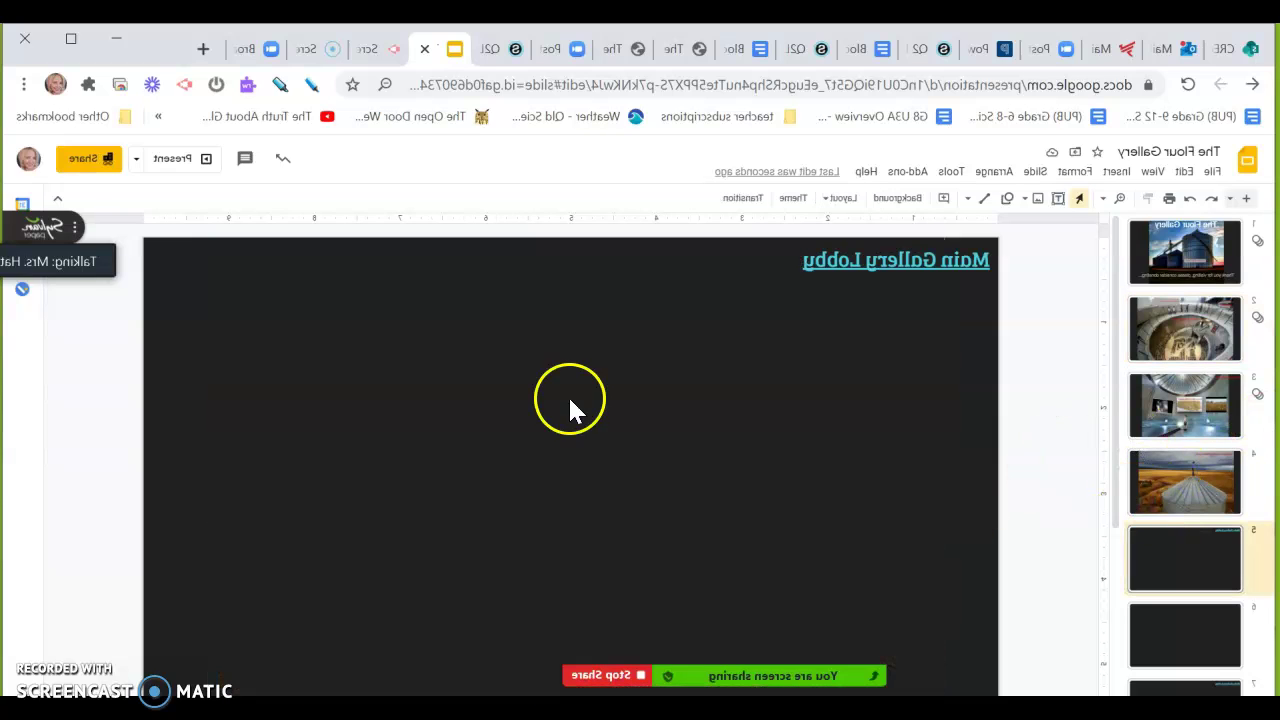
{"action": "left_click", "coordinate": [81, 256]}
{"action": "left_click", "coordinate": [96, 312]}
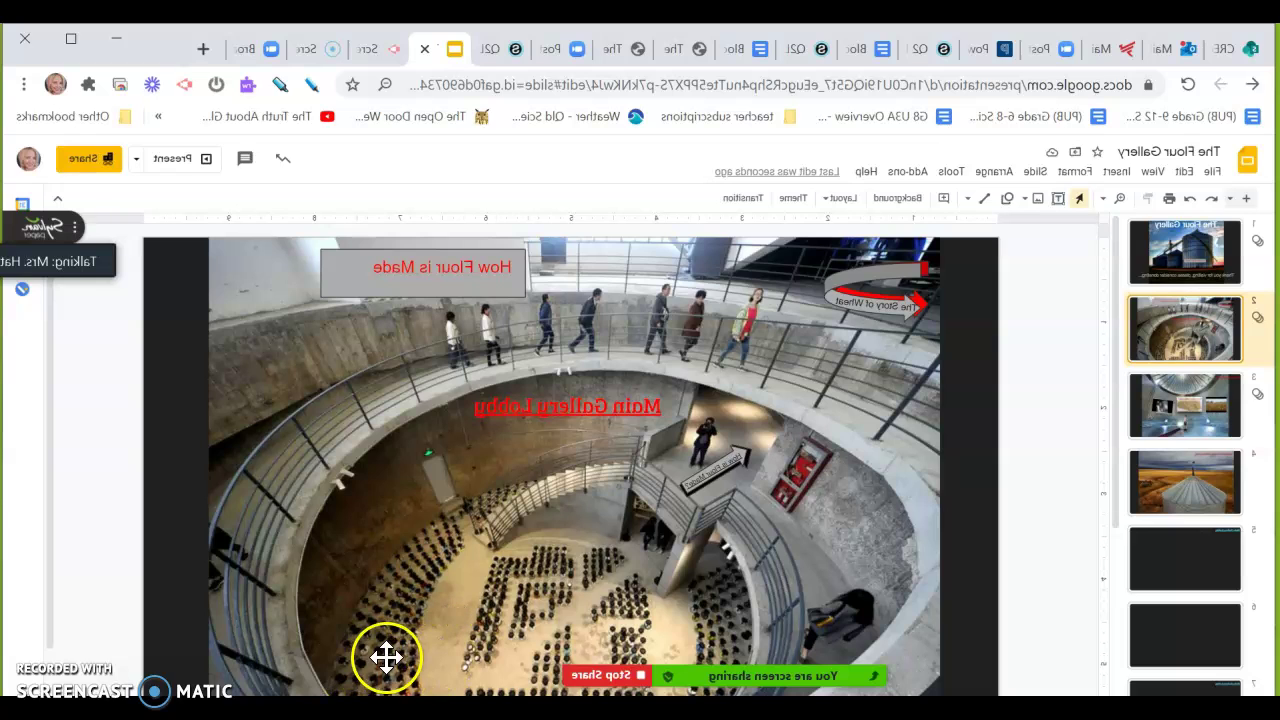
Maximize the browser window and bring the Slides editor back into focus
{"action": "left_click", "coordinate": [423, 580]}
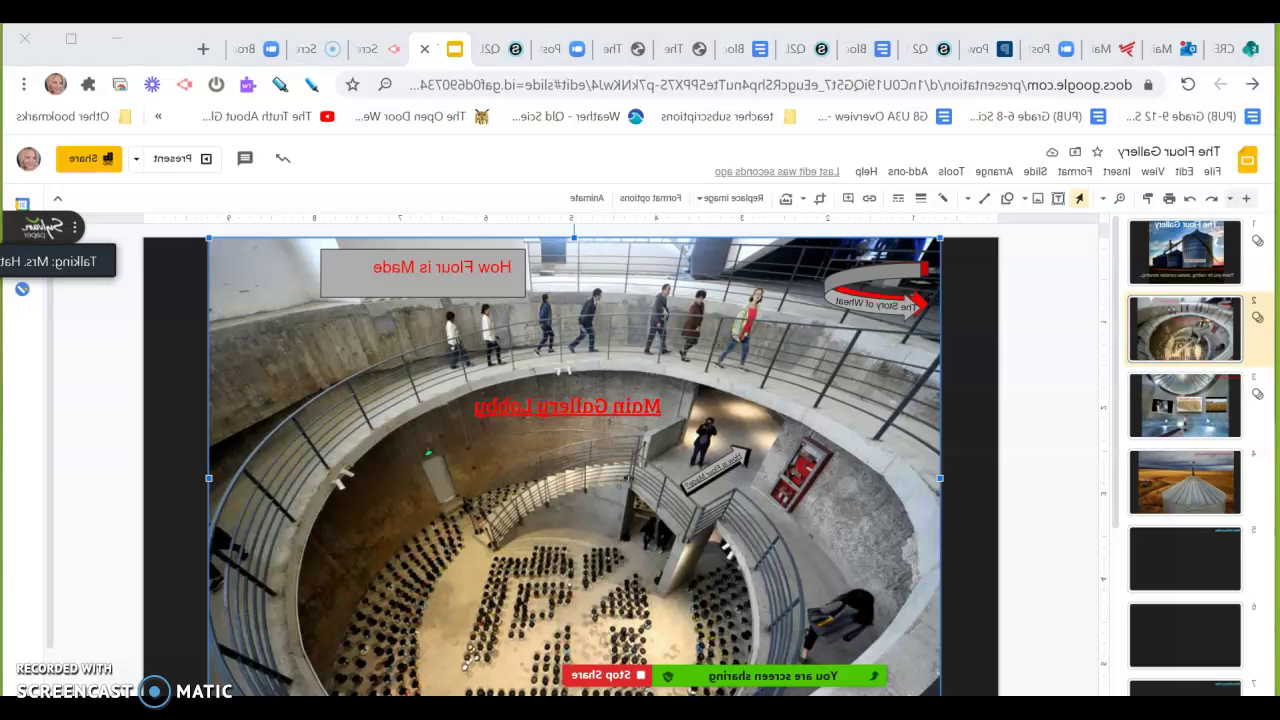
{"action": "mouse_move", "coordinate": [720, 680]}
{"action": "left_click", "coordinate": [996, 658]}
{"action": "left_click", "coordinate": [1190, 205]}
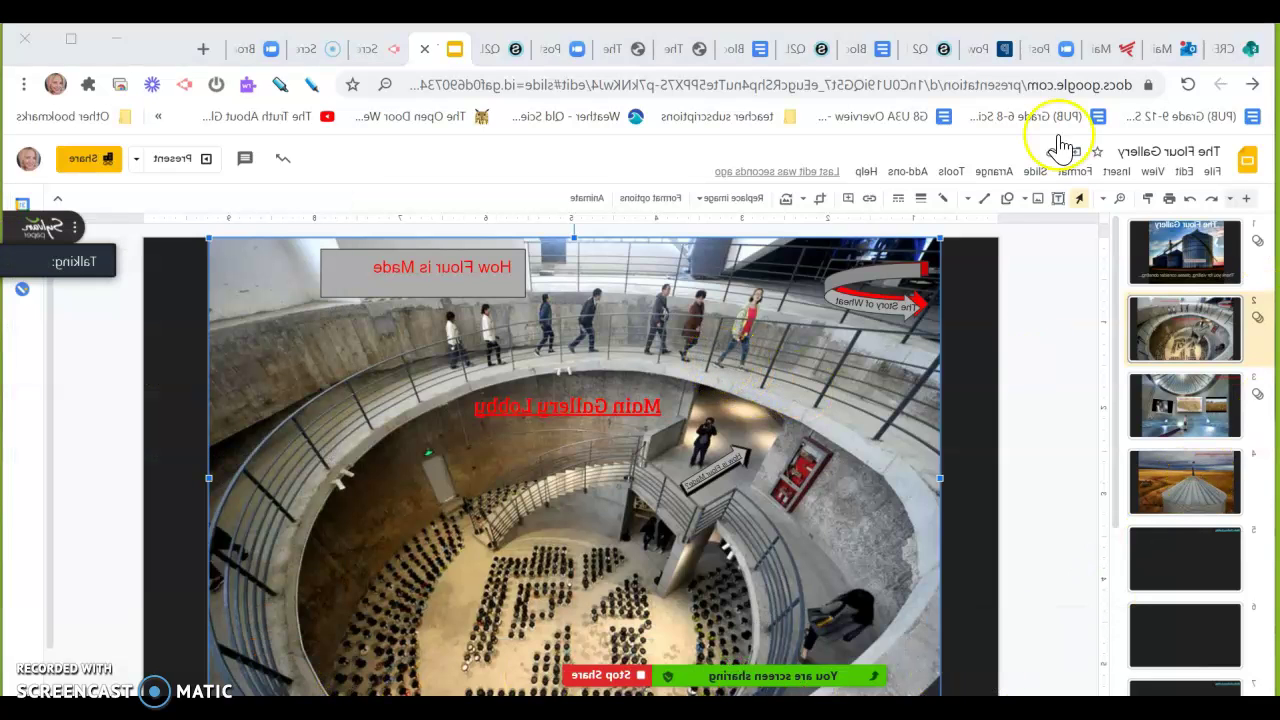
{"action": "left_click", "coordinate": [1212, 37]}
{"action": "double_click", "coordinate": [1212, 37]}
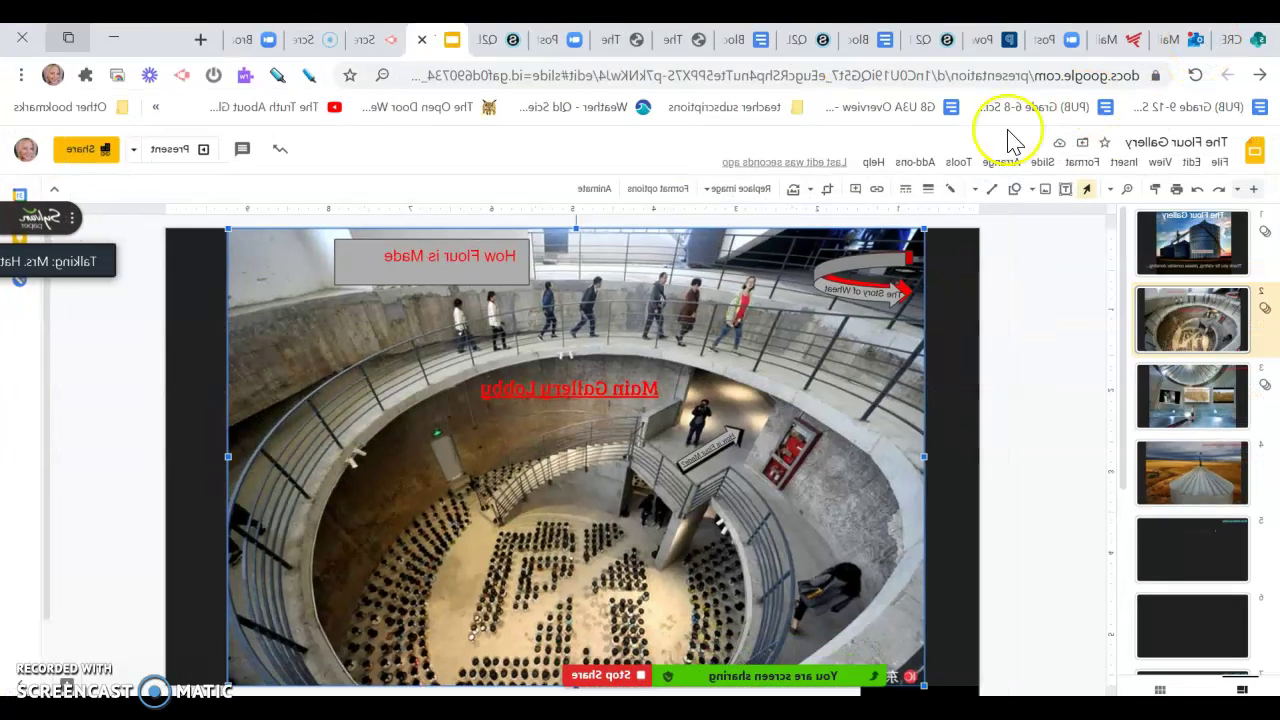
{"action": "left_click_drag", "start_coordinate": [763, 690], "coordinate": [763, 627]}
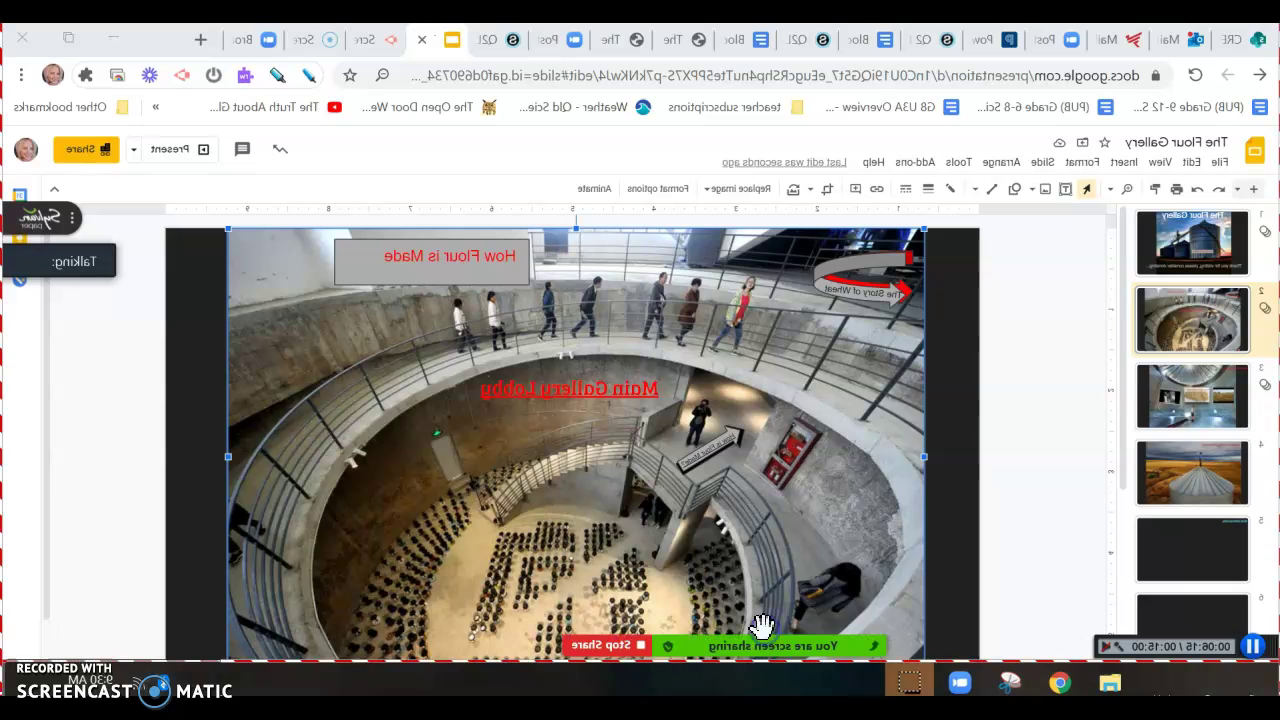
{"action": "left_click", "coordinate": [404, 590]}
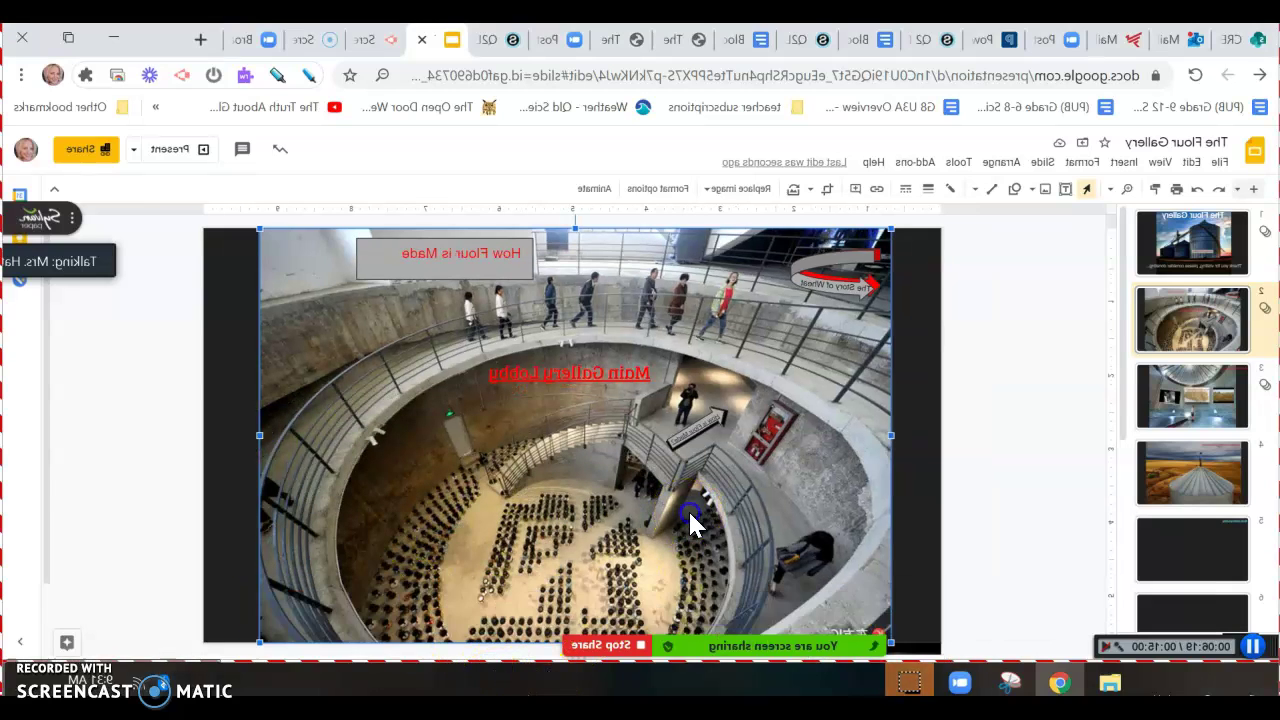
Move the meeting controls off the slide and select the small video at the lower right
{"action": "mouse_move", "coordinate": [457, 643]}
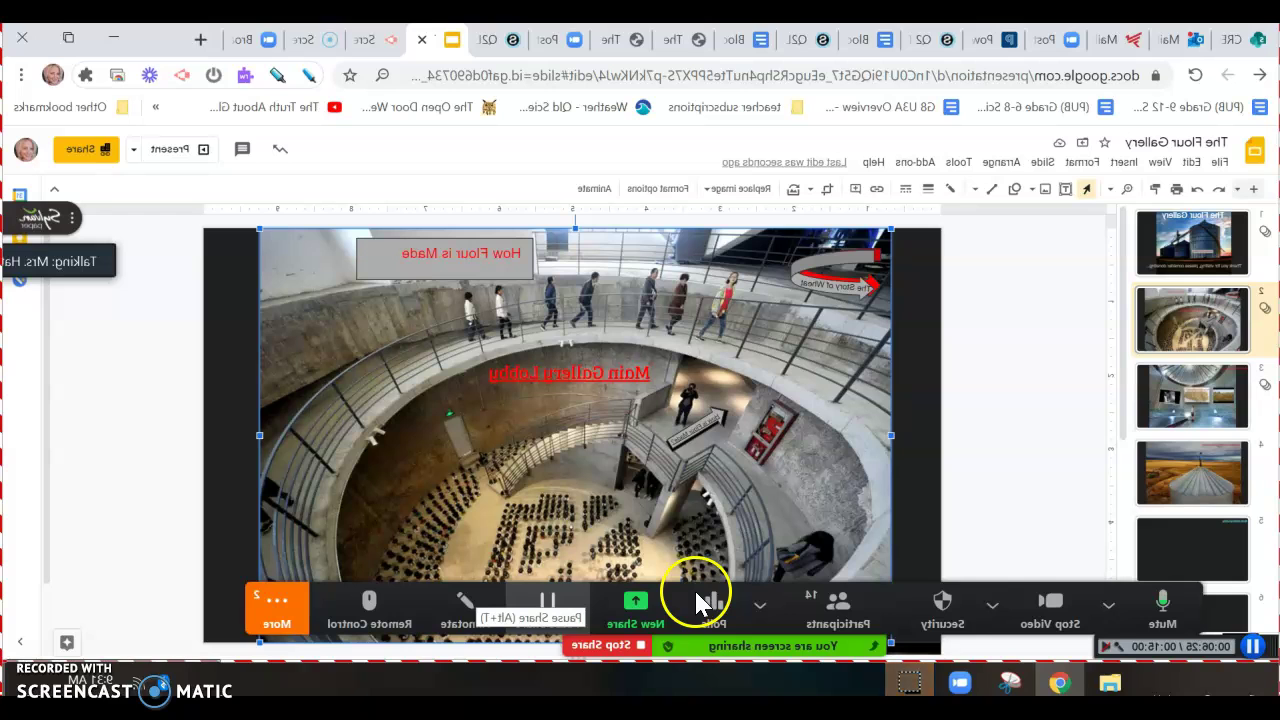
{"action": "left_click_drag", "start_coordinate": [689, 591], "coordinate": [747, 270]}
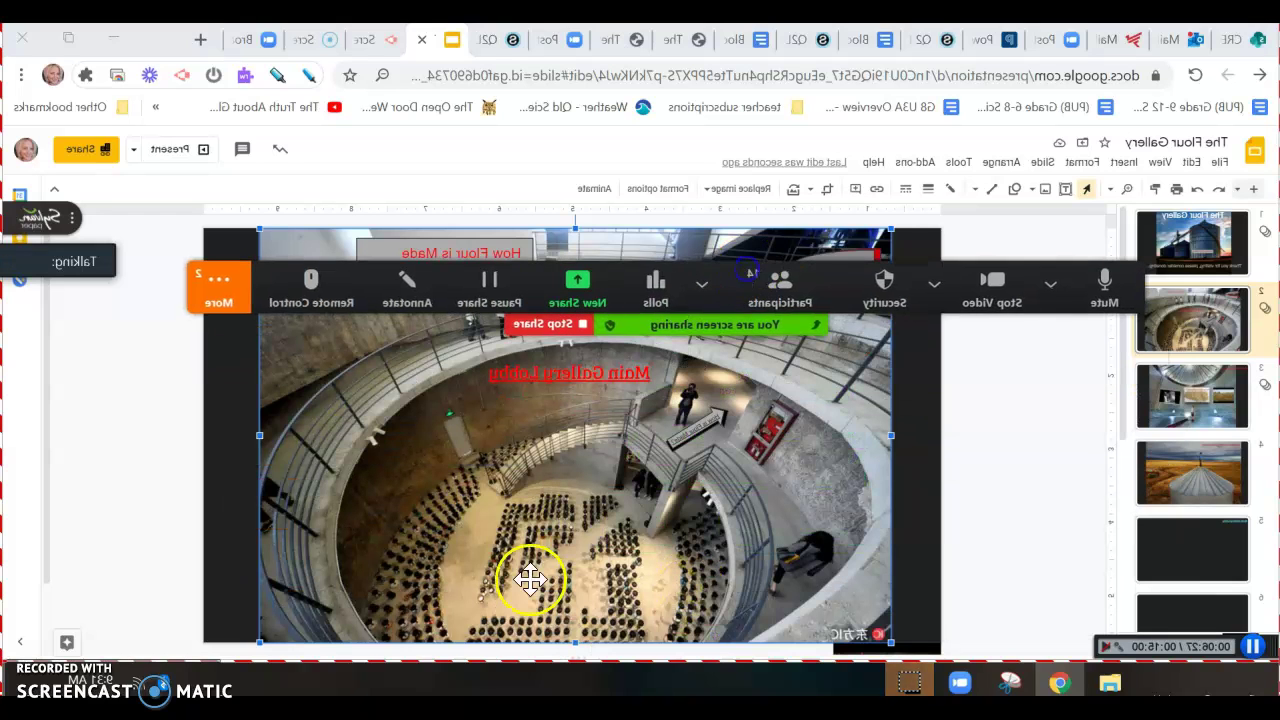
{"action": "left_click", "coordinate": [428, 646]}
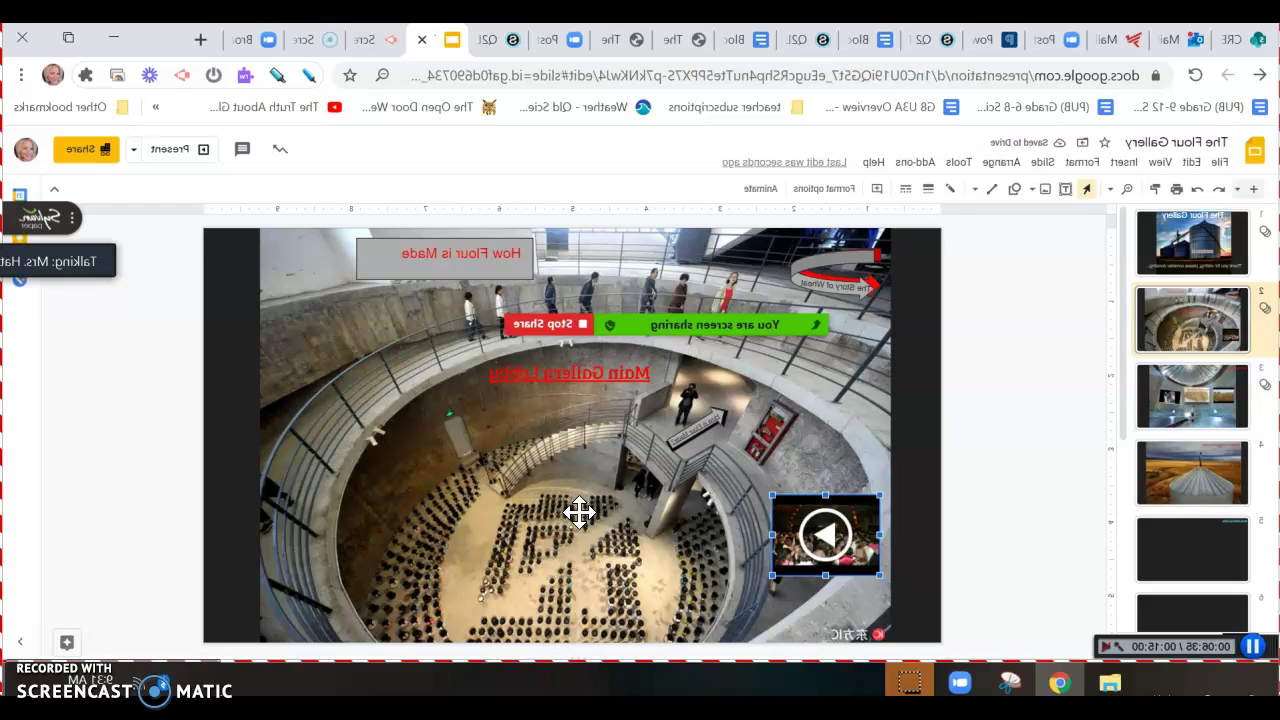
Open YouTube in a new tab and search for 'people talking sound effect'
{"action": "key", "text": "ctrl+t"}
{"action": "type", "text": "youtube.com"}
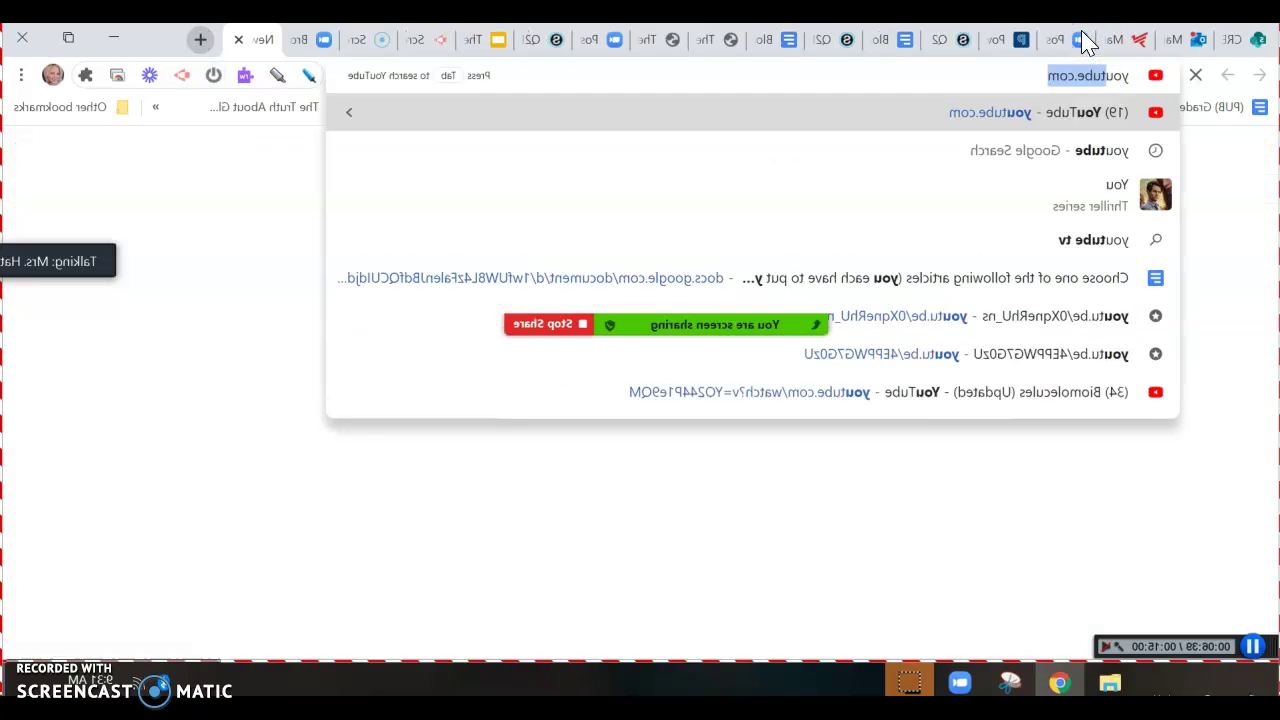
{"action": "key", "text": "Return"}
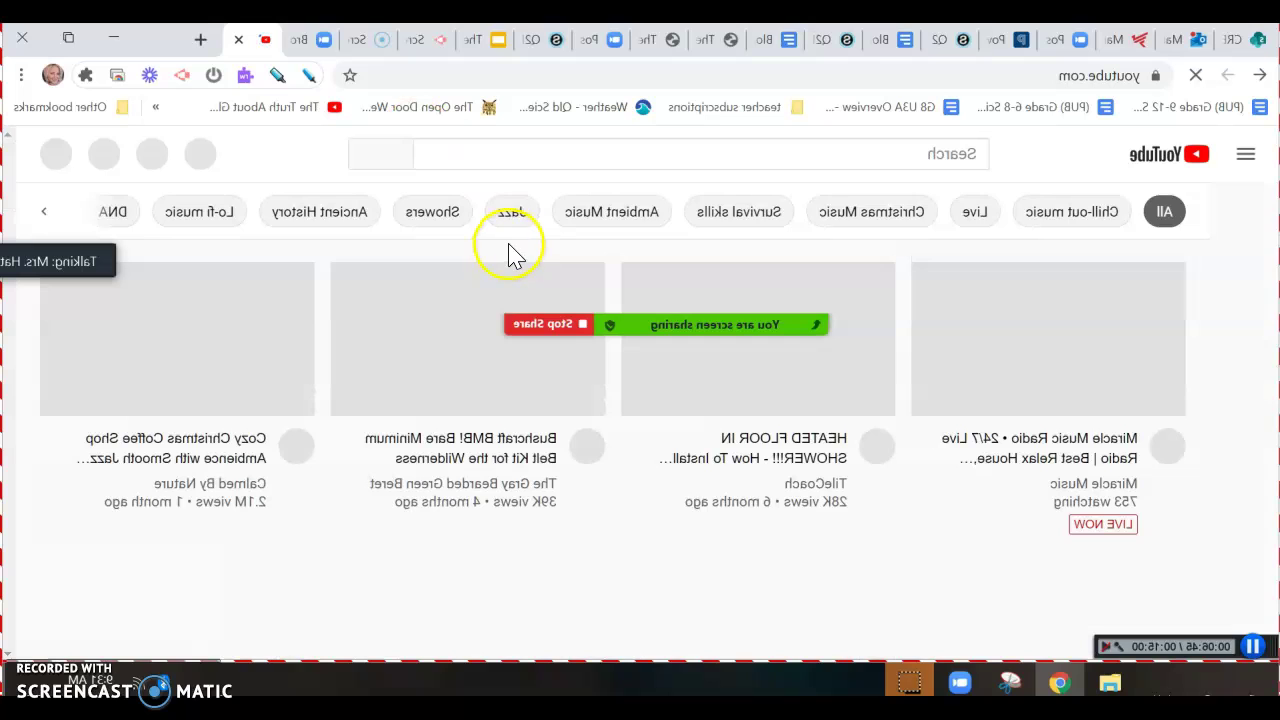
{"action": "left_click", "coordinate": [405, 152]}
{"action": "type", "text": "peopl"}
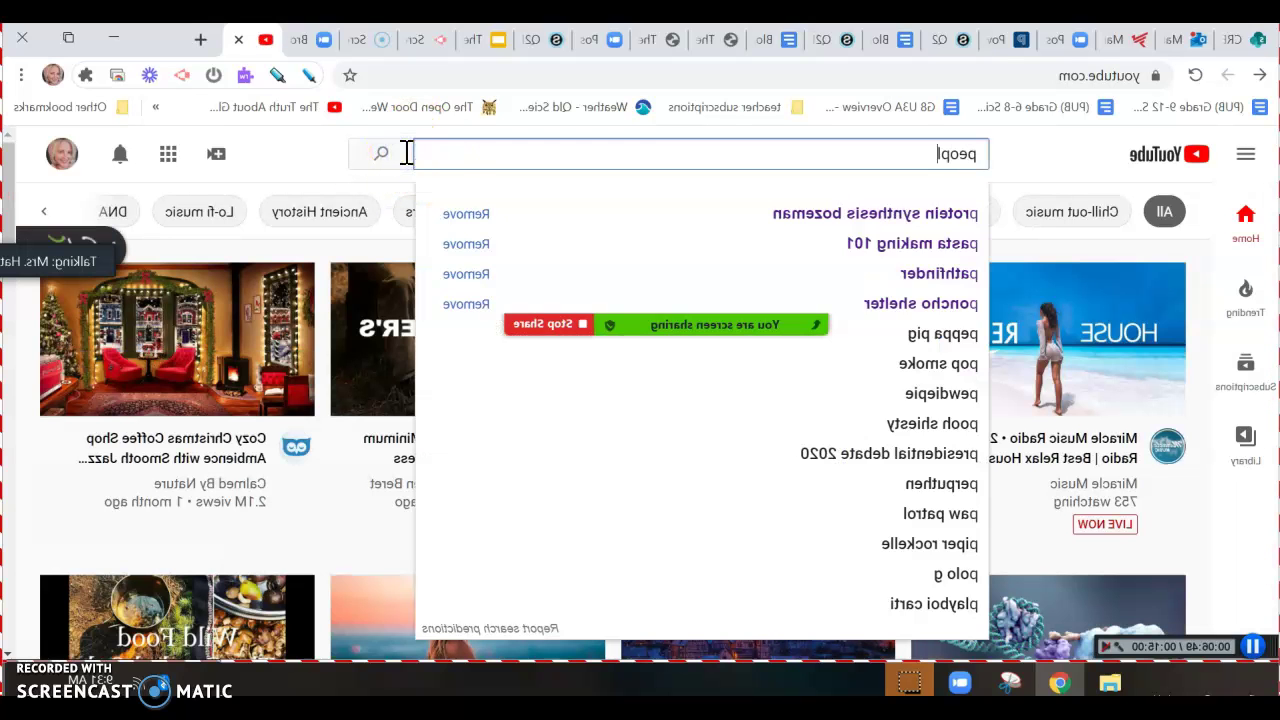
{"action": "type", "text": "e talking"}
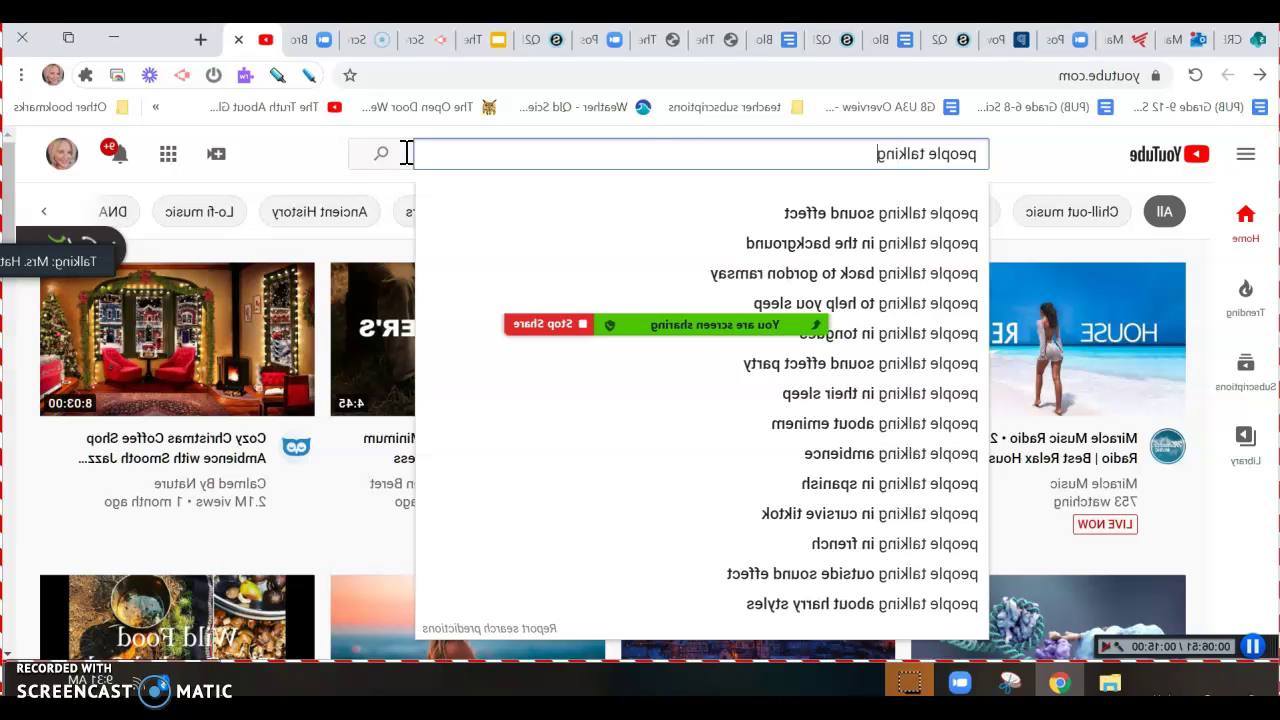
{"action": "key", "text": "Down"}
{"action": "key", "text": "Return"}
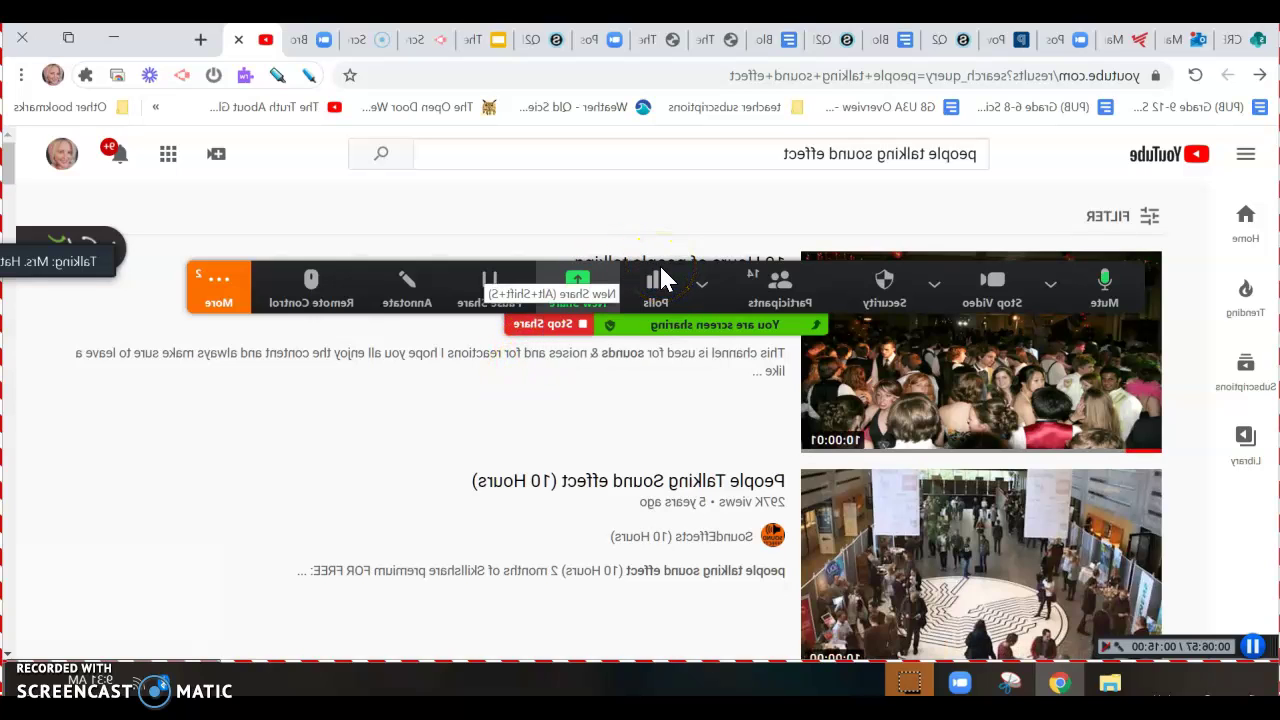
Open the 10 Hours of people talking video, copy its URL, and return to the slideshow
{"action": "left_click", "coordinate": [379, 373]}
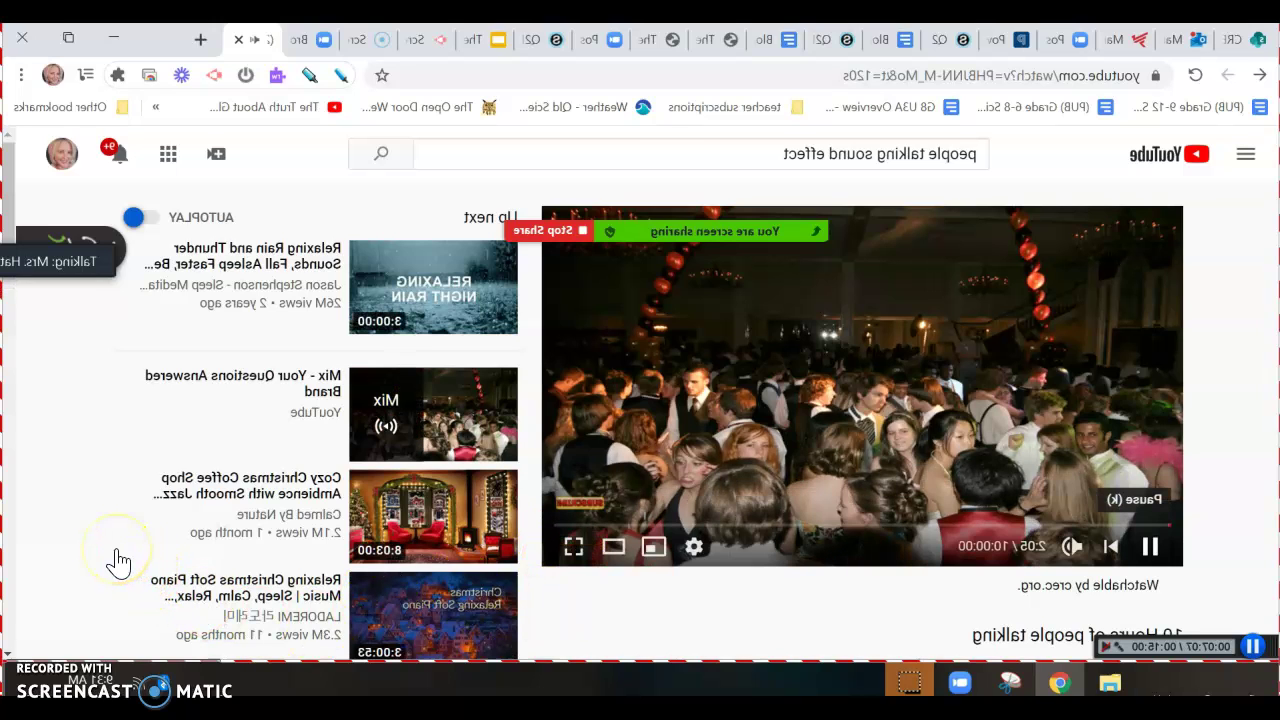
{"action": "mouse_move", "coordinate": [510, 138]}
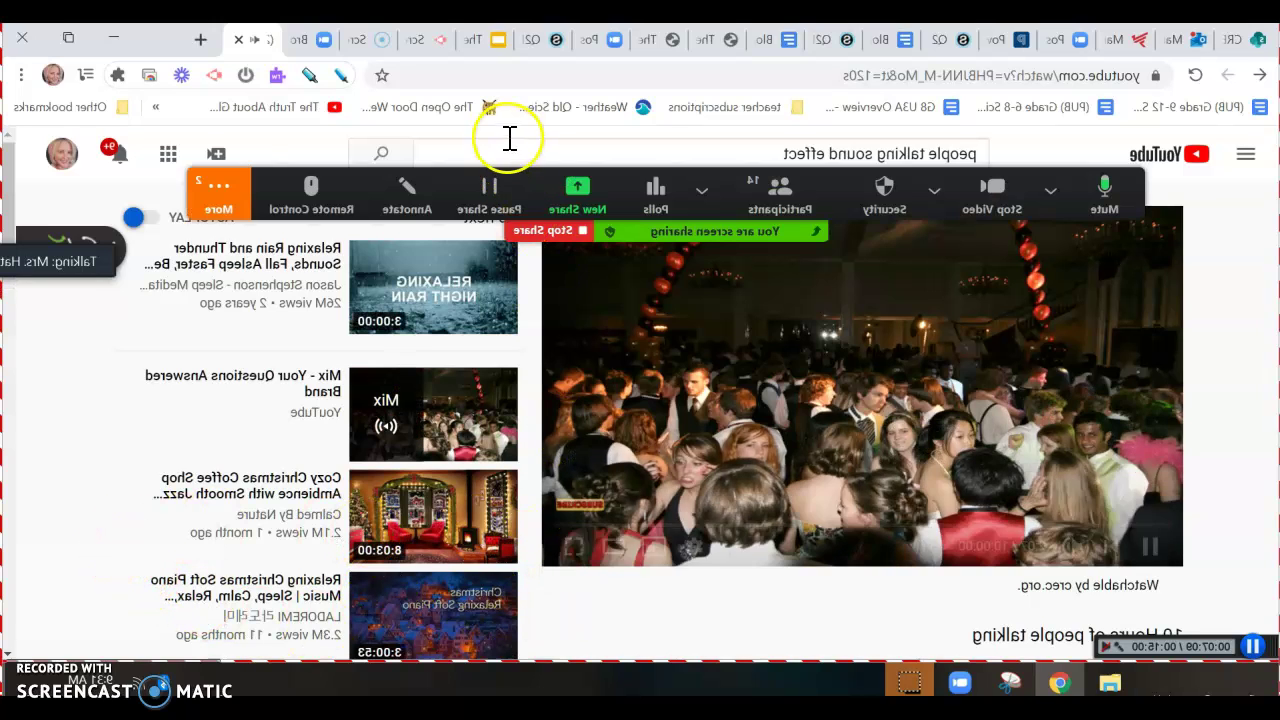
{"action": "left_click", "coordinate": [450, 73]}
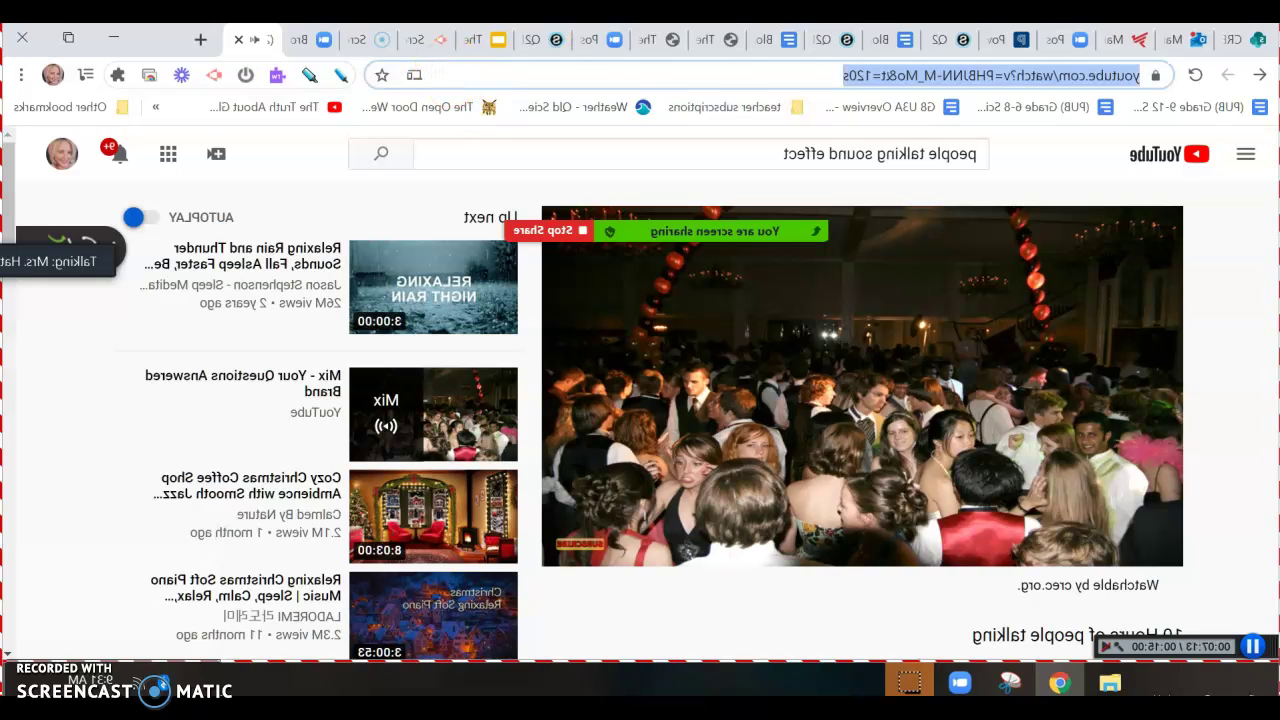
{"action": "left_click", "coordinate": [1045, 45]}
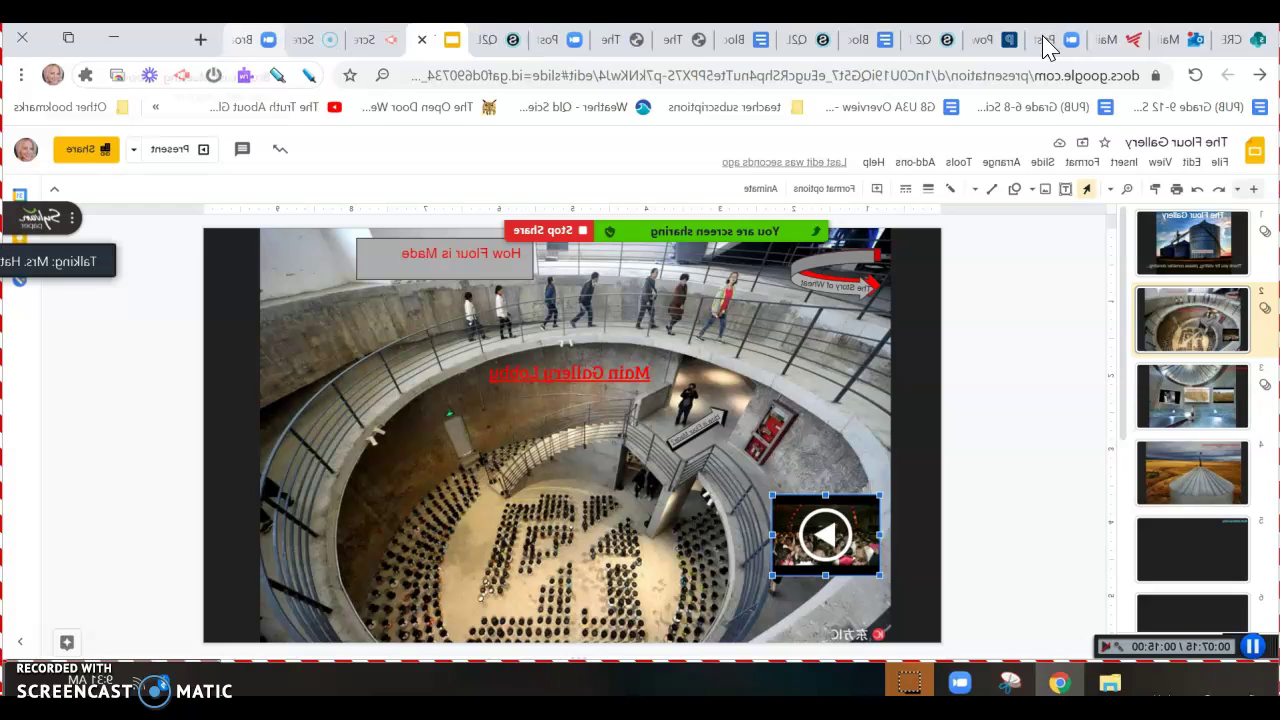
Insert the '10 Hours of people talking' video onto the lobby slide using its pasted YouTube URL
{"action": "left_click", "coordinate": [158, 161]}
{"action": "left_click", "coordinate": [202, 260]}
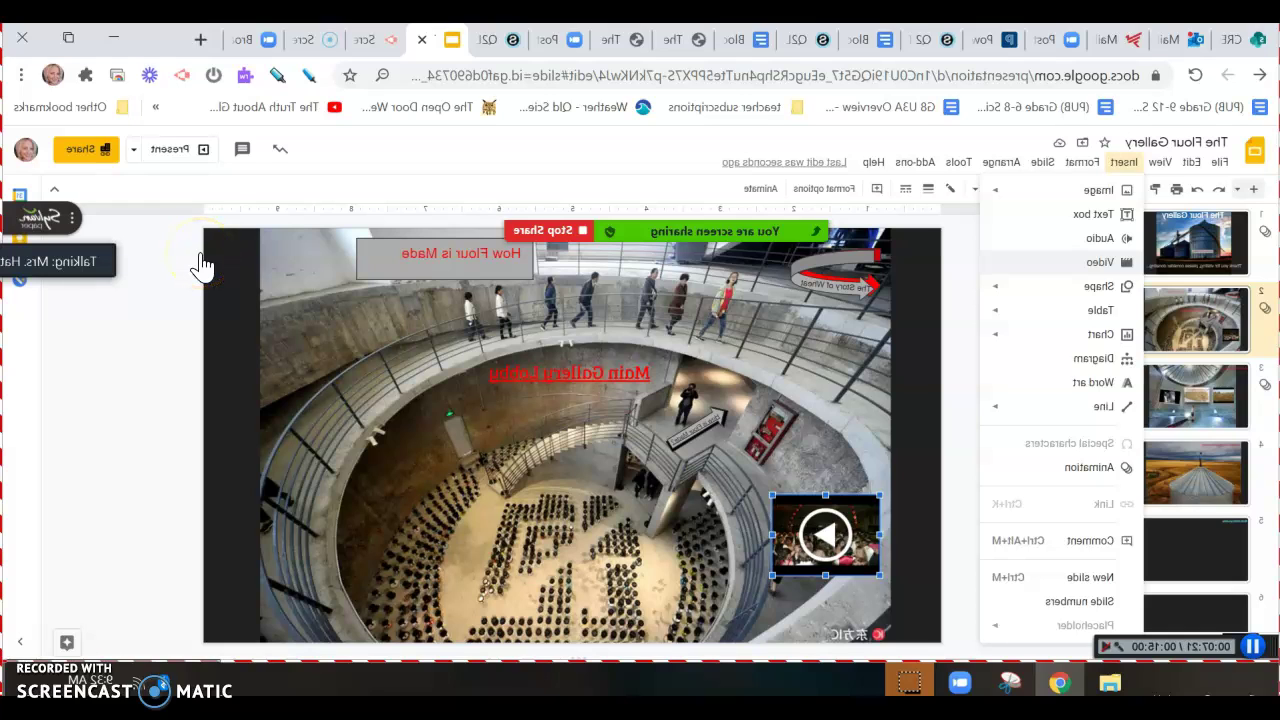
{"action": "left_click", "coordinate": [202, 264]}
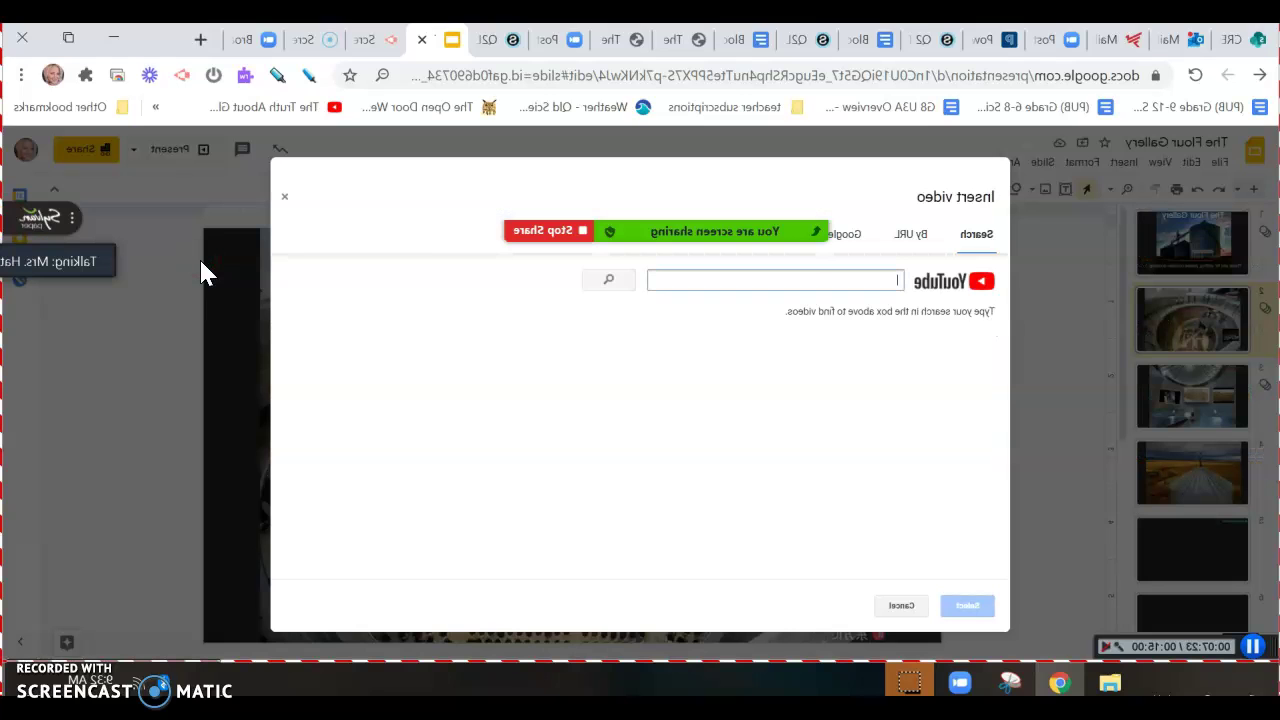
{"action": "type", "text": "https://www.youtube.com/watch?v=PHBJNN-M_Mo&t=1"}
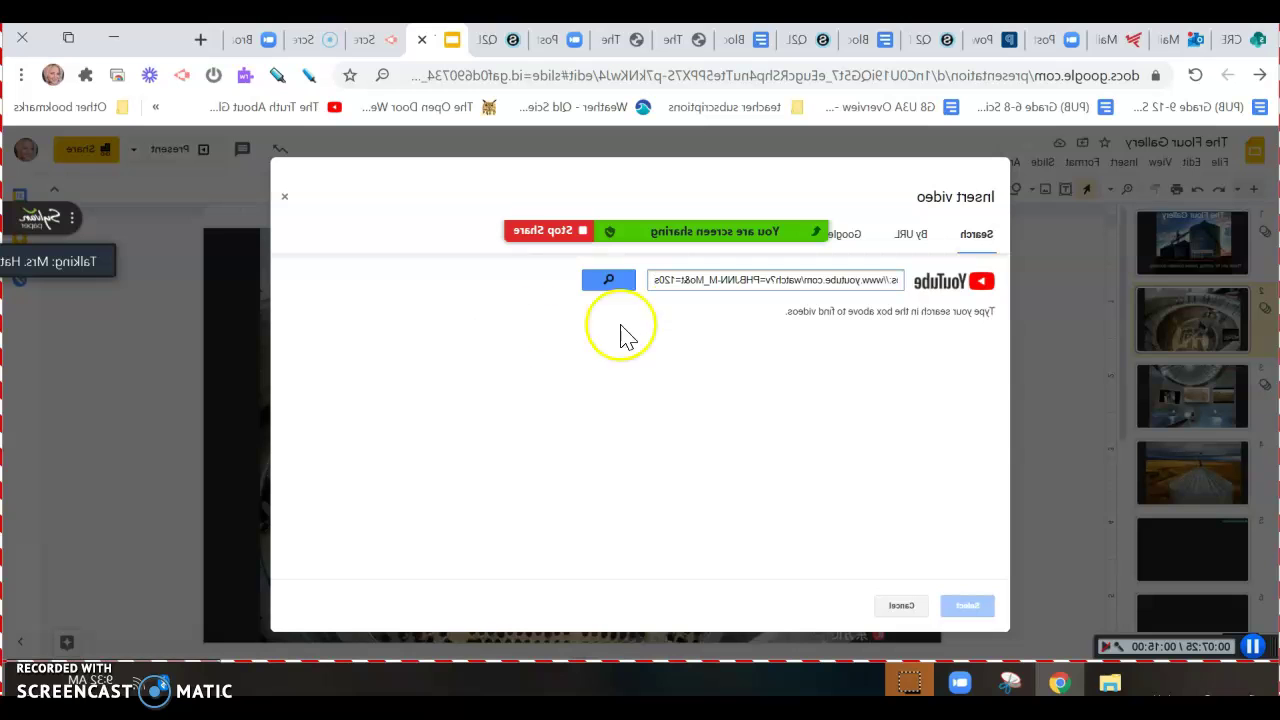
{"action": "key", "text": "Return"}
{"action": "left_click", "coordinate": [568, 322]}
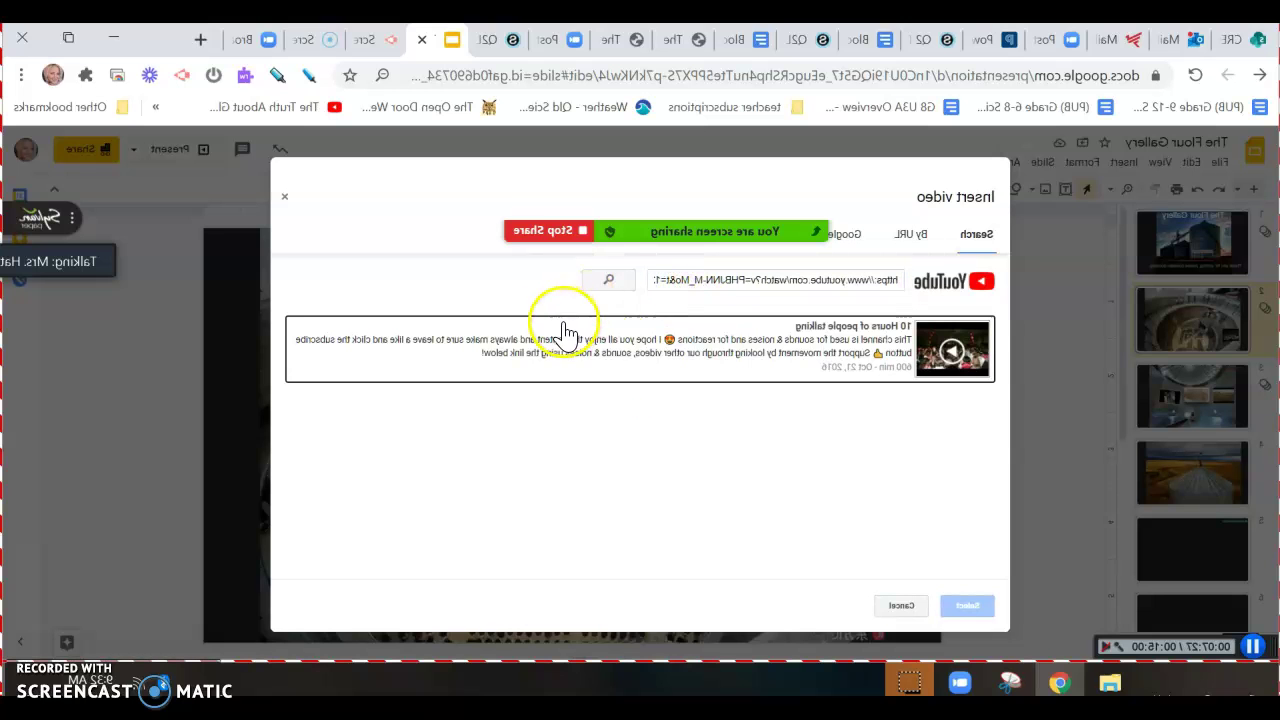
{"action": "left_click", "coordinate": [310, 605]}
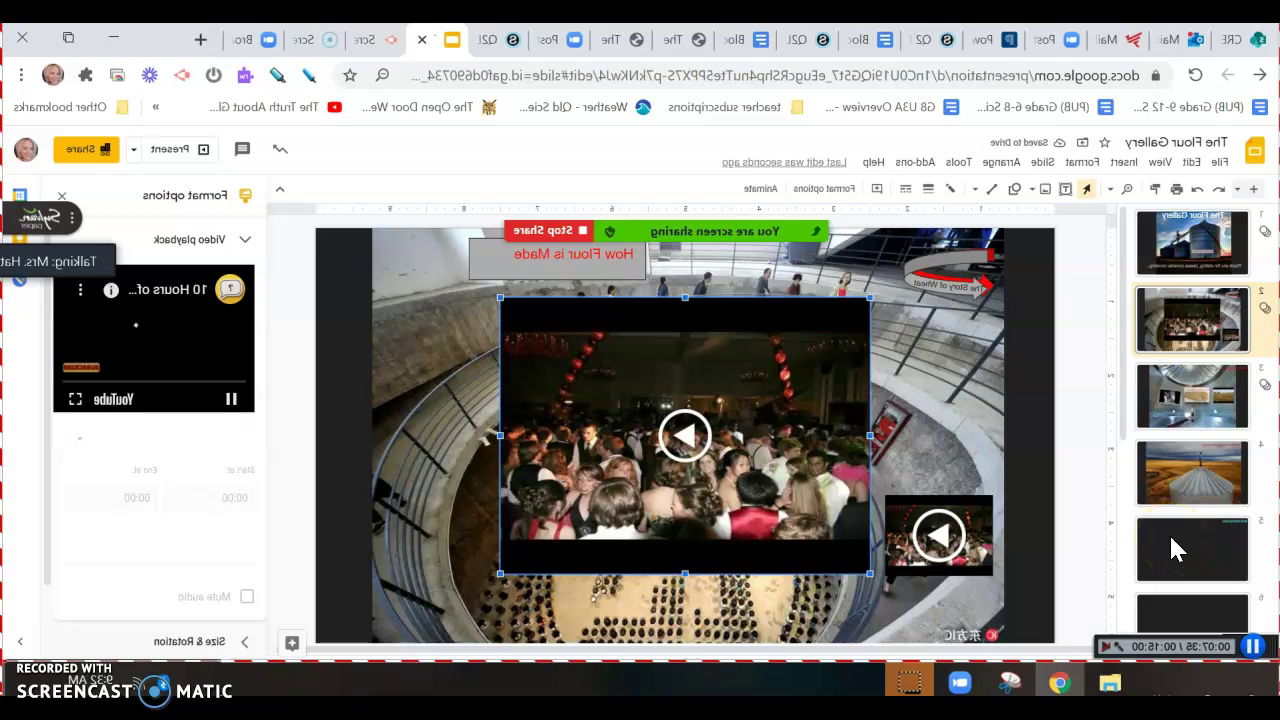
Set the lobby video to start at 00:30, end at 05:00, and play automatically
{"action": "left_click", "coordinate": [1061, 498]}
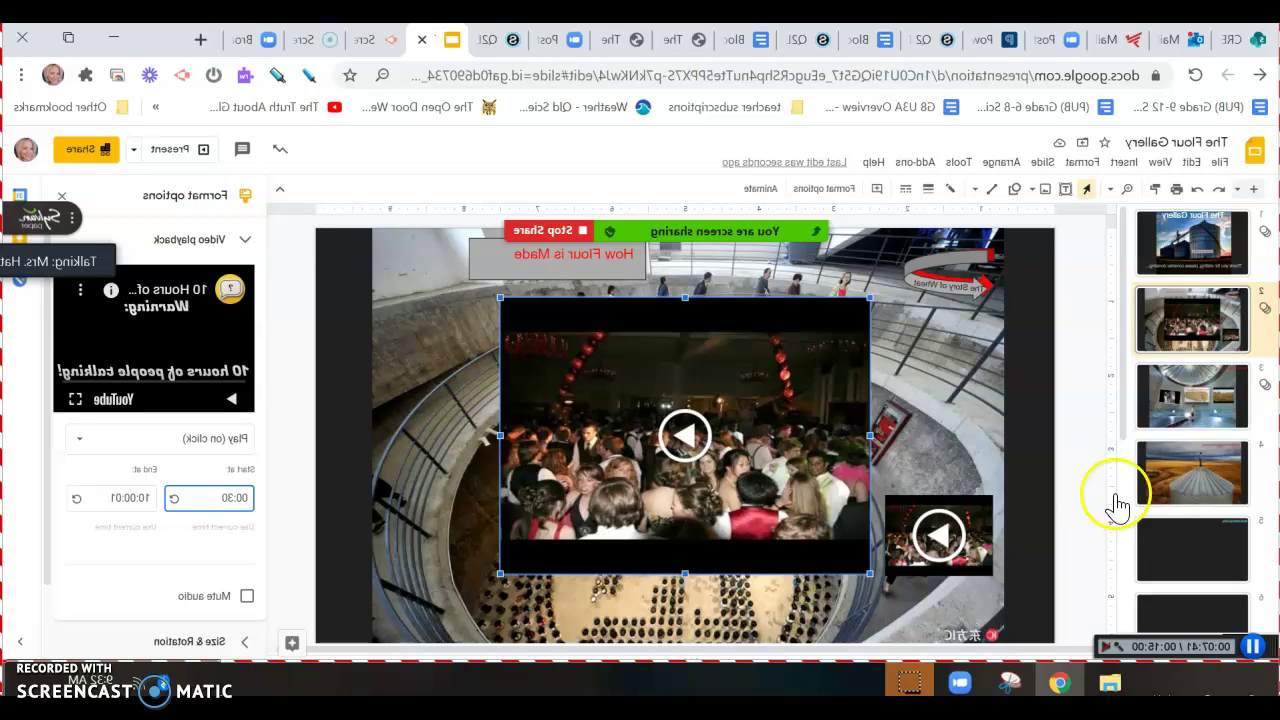
{"action": "left_click", "coordinate": [1185, 505]}
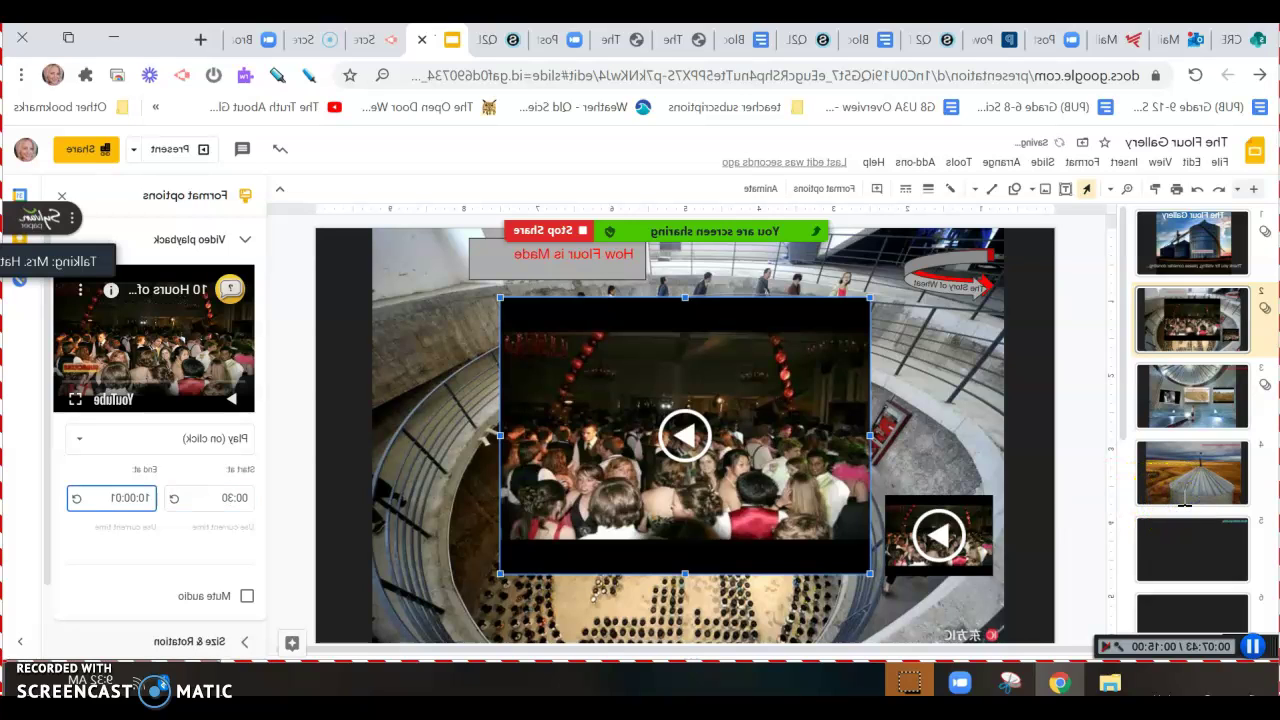
{"action": "key", "text": "BackSpace"}
{"action": "key", "text": "BackSpace"}
{"action": "key", "text": "BackSpace"}
{"action": "left_click", "coordinate": [1135, 448]}
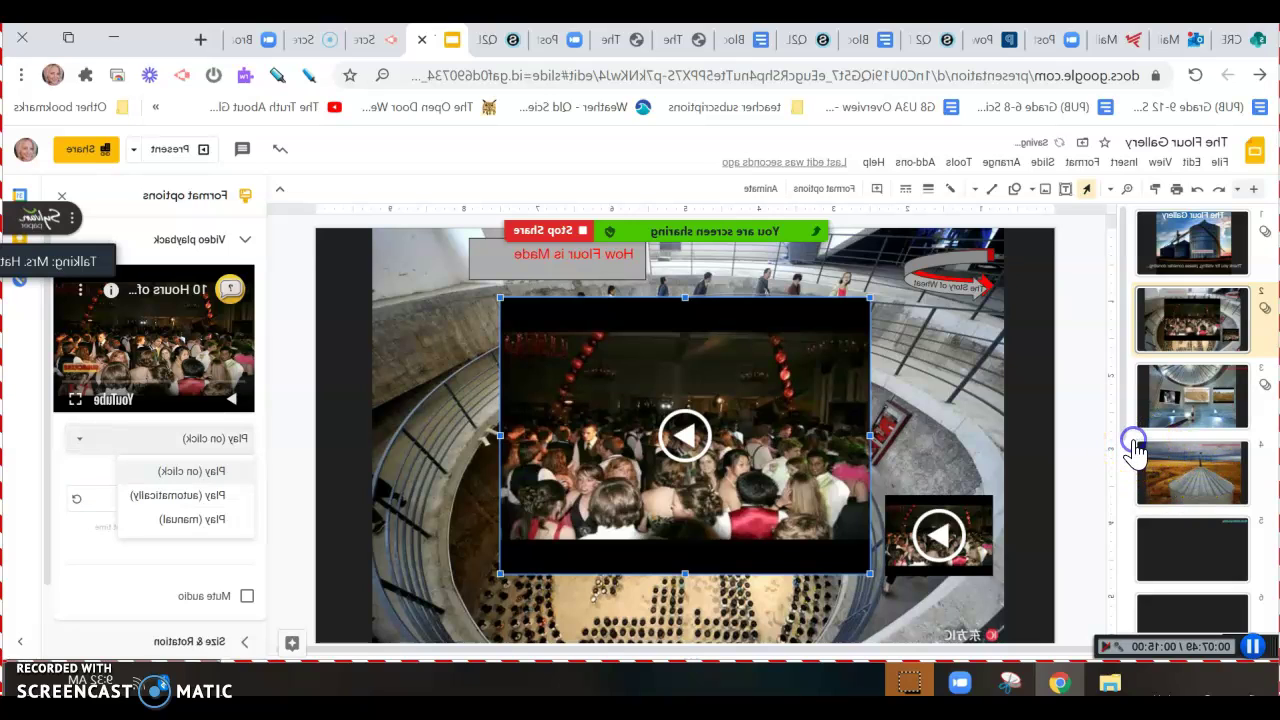
{"action": "left_click", "coordinate": [1119, 499]}
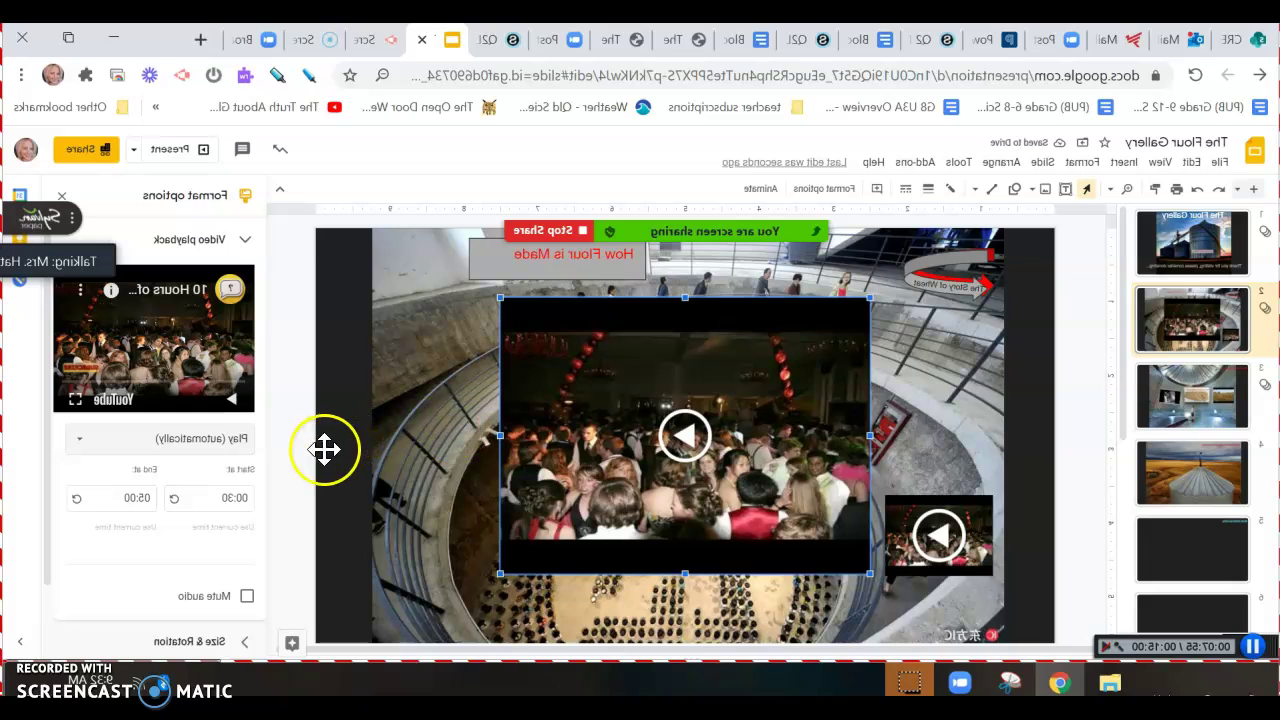
Delete the old small video and shrink the new video into the slide's bottom-right corner
{"action": "left_click", "coordinate": [342, 537]}
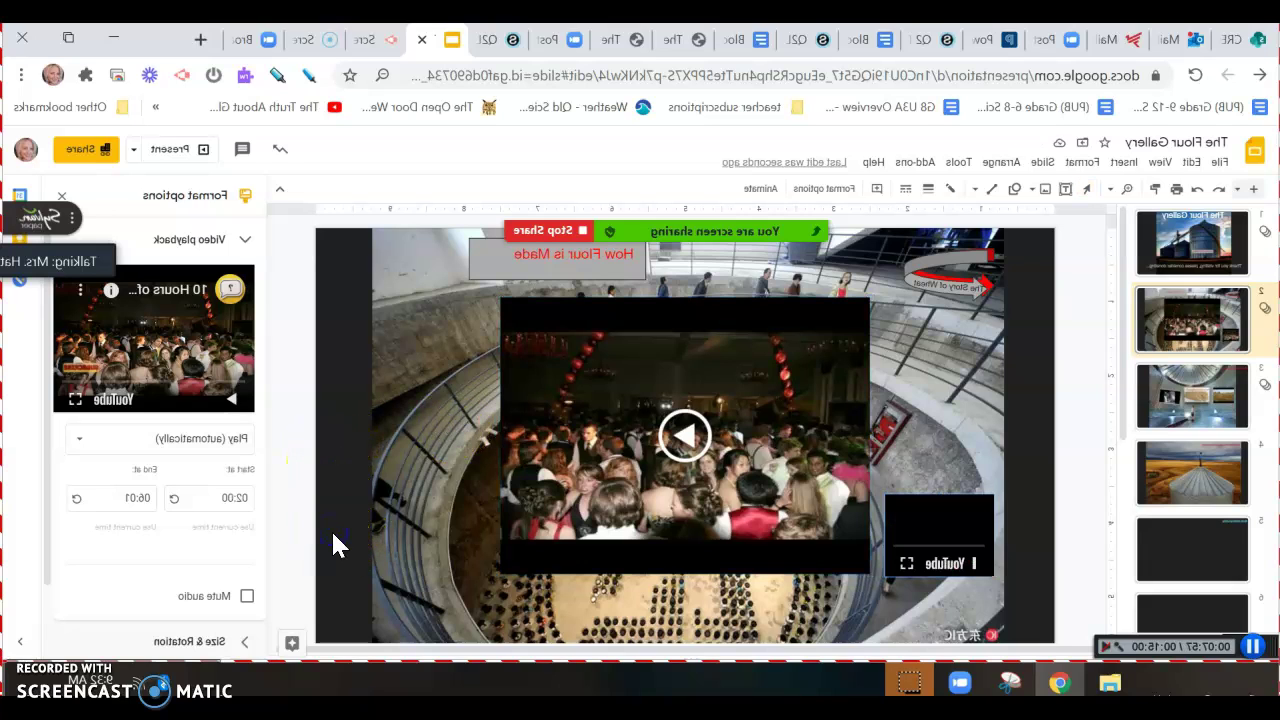
{"action": "key", "text": "Delete"}
{"action": "left_click", "coordinate": [412, 480]}
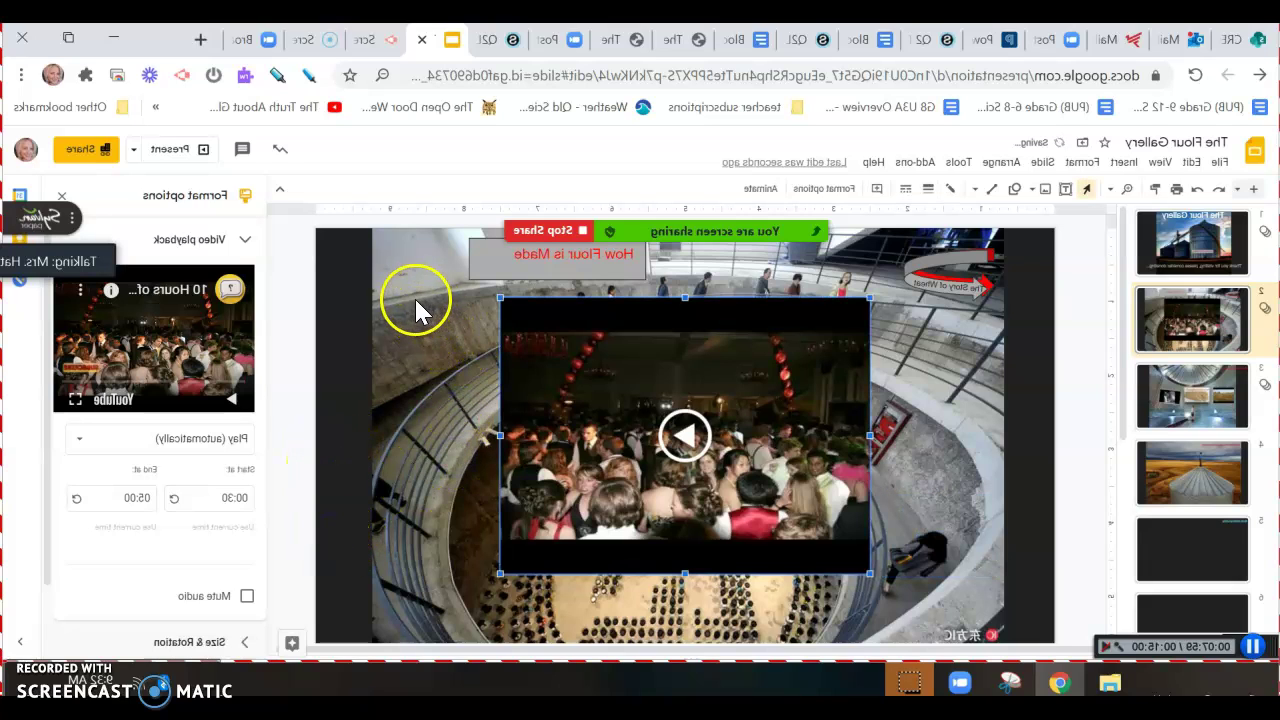
{"action": "left_click_drag", "start_coordinate": [690, 478], "coordinate": [714, 498]}
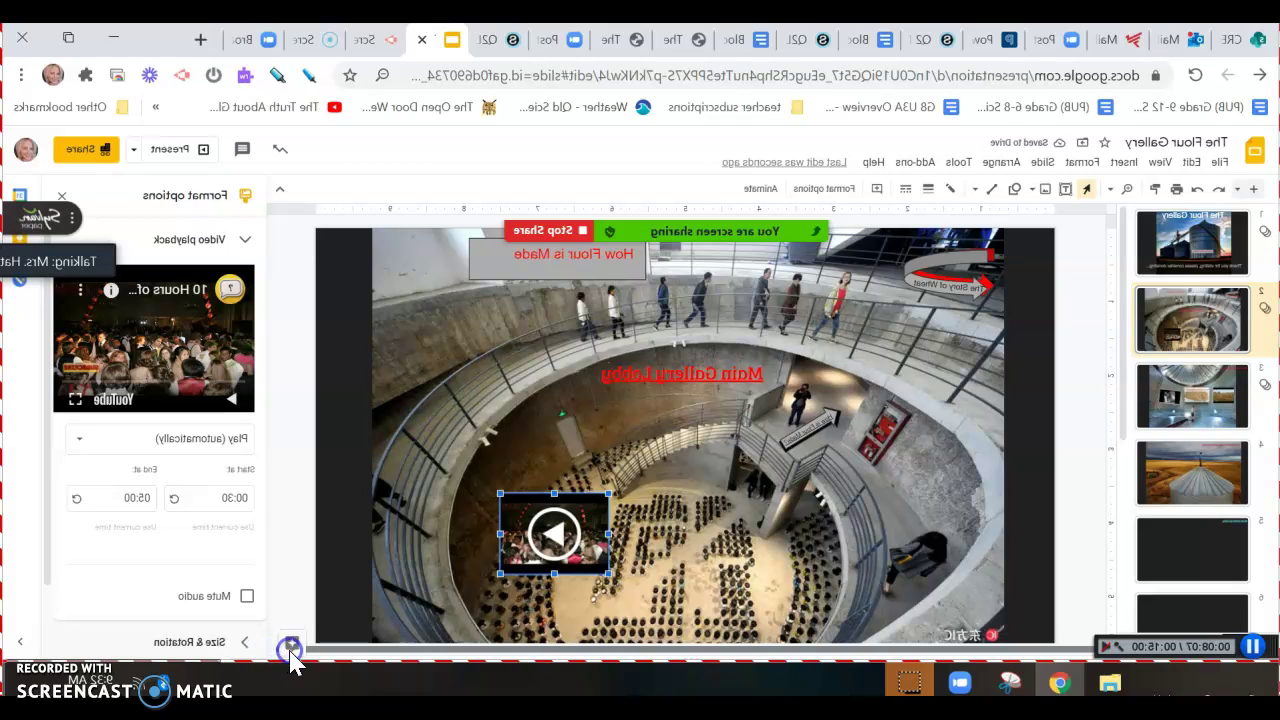
{"action": "left_click_drag", "start_coordinate": [699, 519], "coordinate": [673, 523]}
{"action": "left_click", "coordinate": [660, 506]}
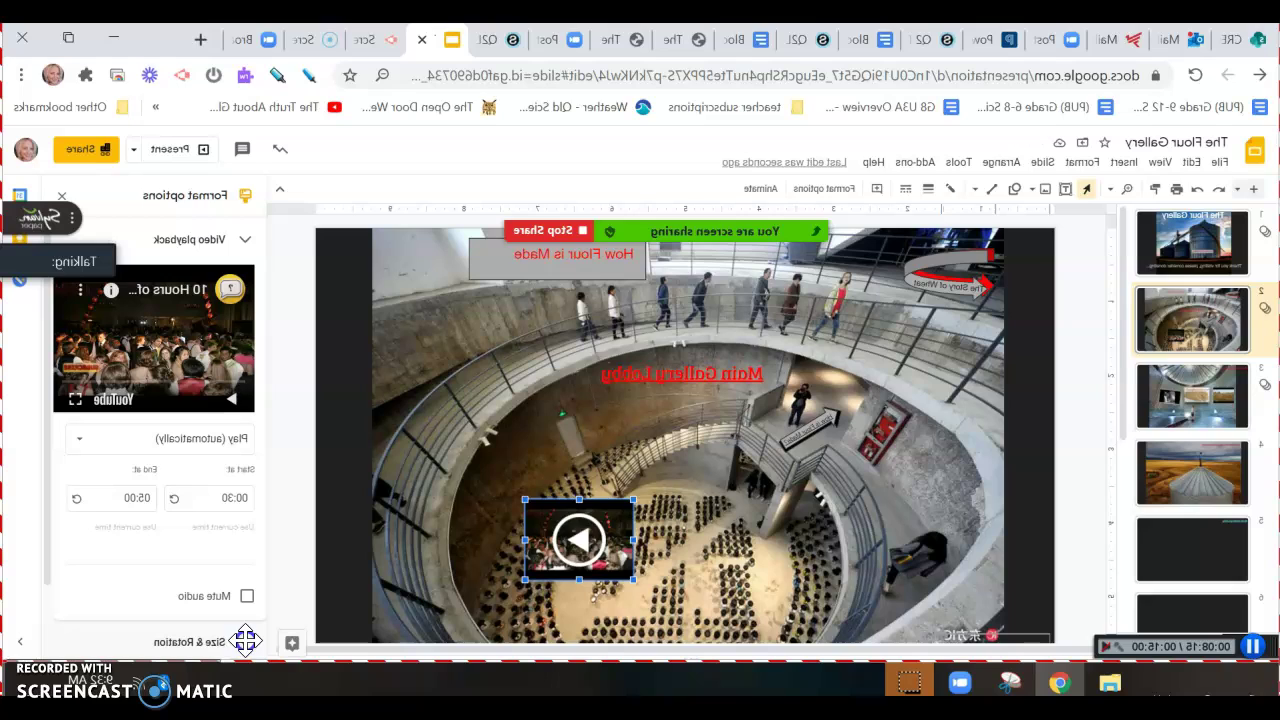
{"action": "key", "text": "ctrl+z"}
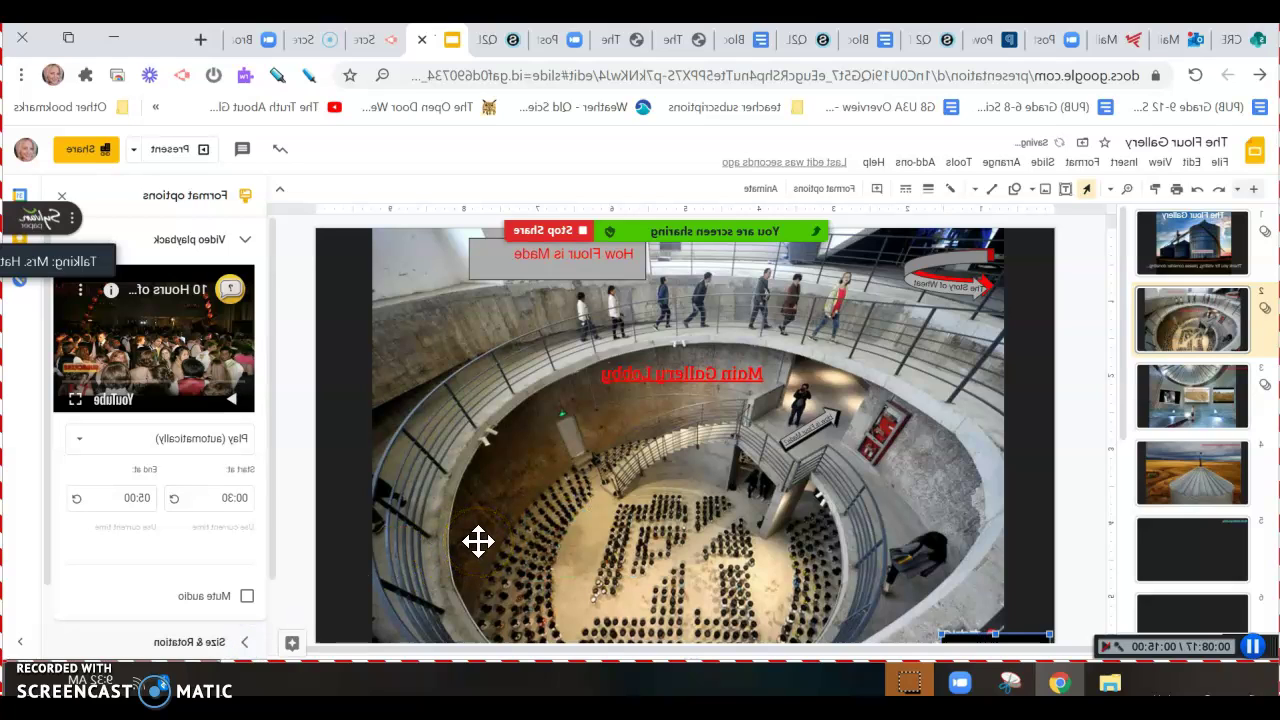
Deselect the video and present the Main Gallery Lobby slide full screen
{"action": "left_click", "coordinate": [929, 403]}
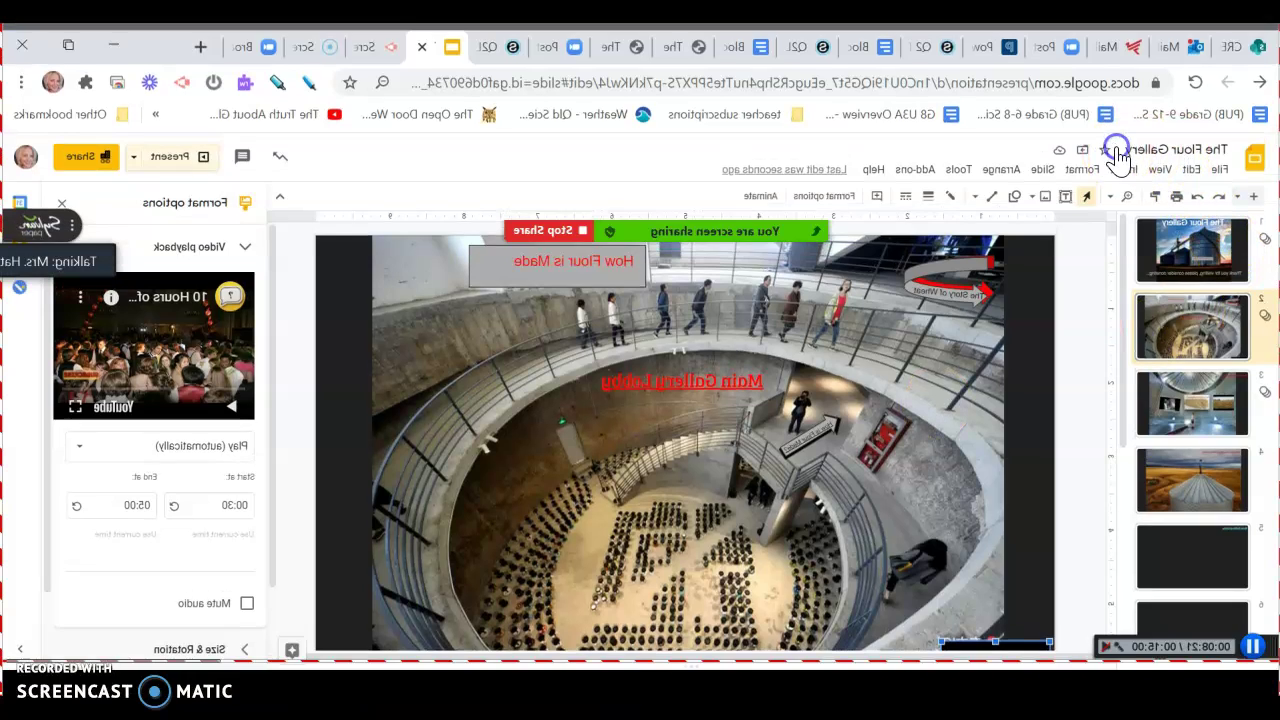
{"action": "key", "text": "ctrl+F5"}
{"action": "left_click", "coordinate": [831, 183]}
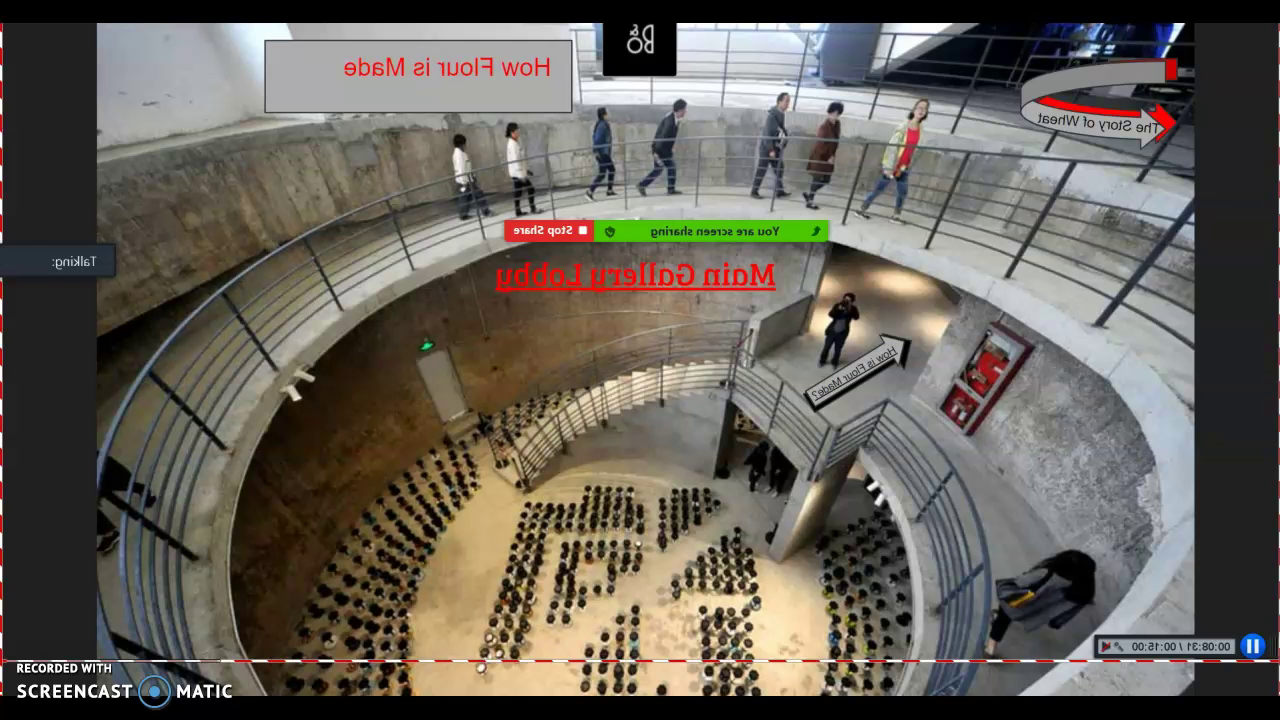
Press Esc to exit the Main Gallery Lobby presentation back to the editor
{"action": "key", "text": "Escape"}
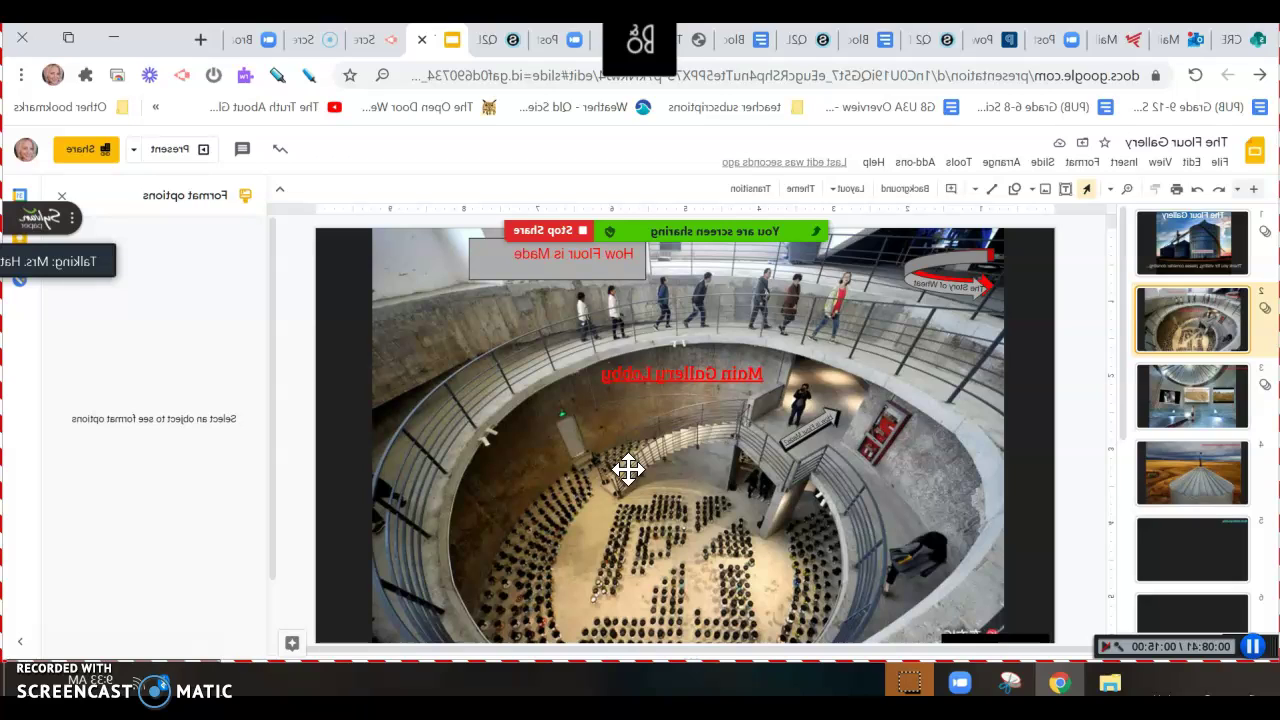
Grab the title slide's web address from the address bar, then return to slide 2, the lobby
{"action": "left_click", "coordinate": [90, 317]}
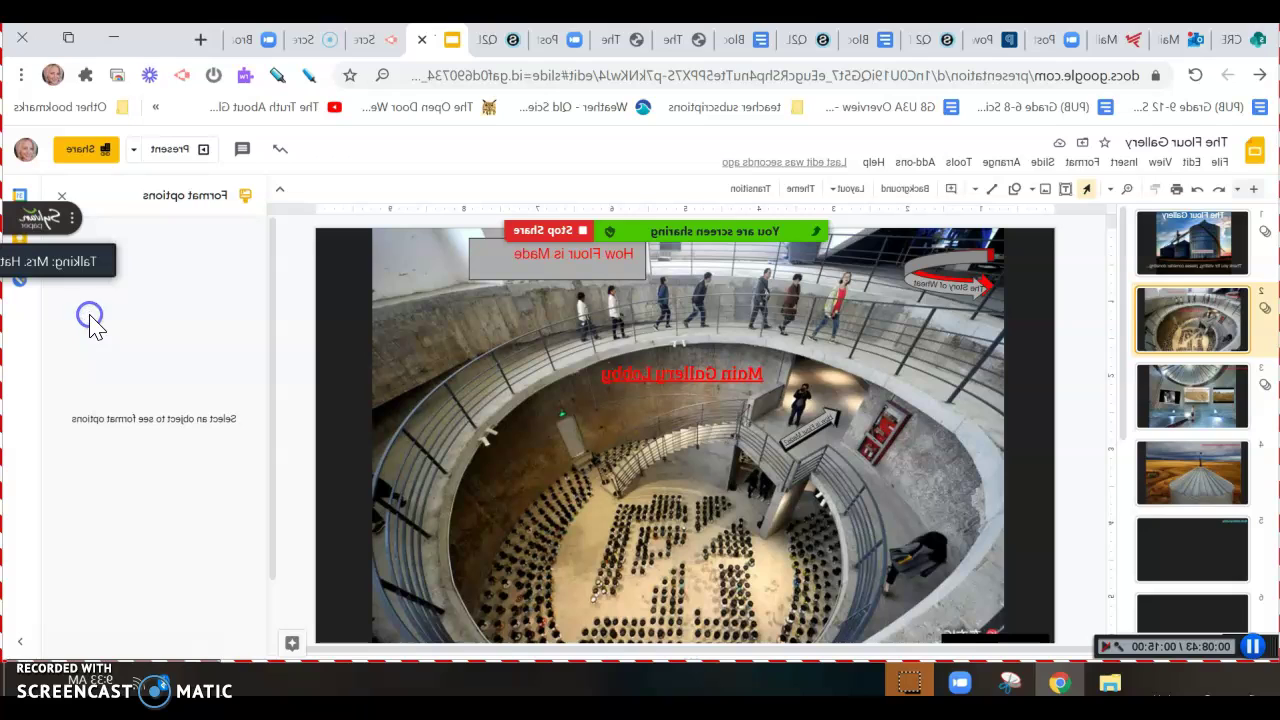
{"action": "left_click", "coordinate": [573, 374]}
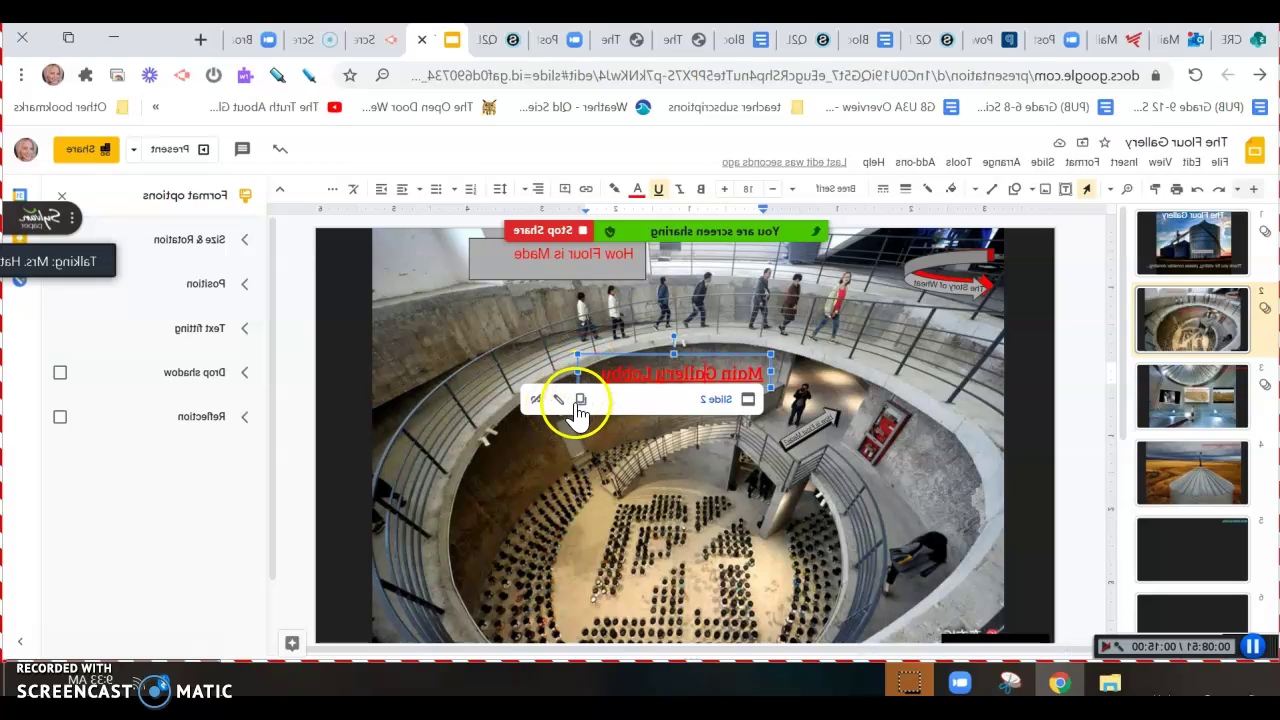
{"action": "left_click", "coordinate": [99, 233]}
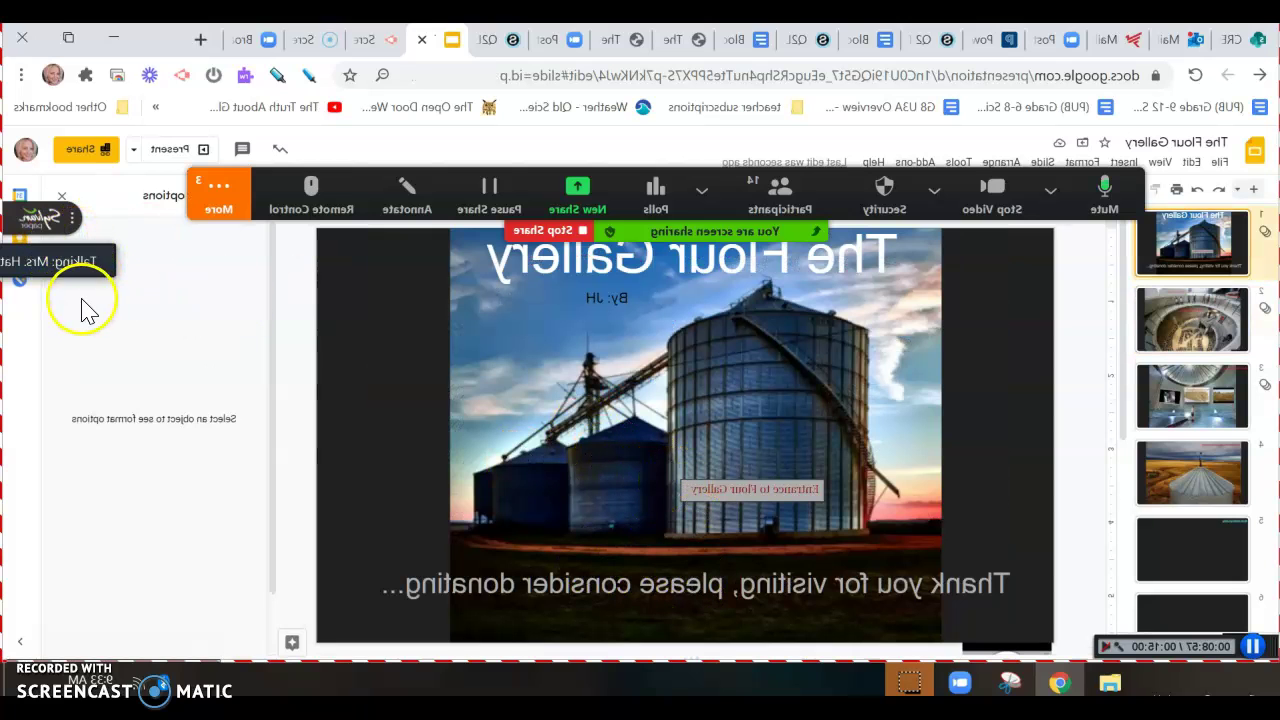
{"action": "left_click", "coordinate": [86, 300]}
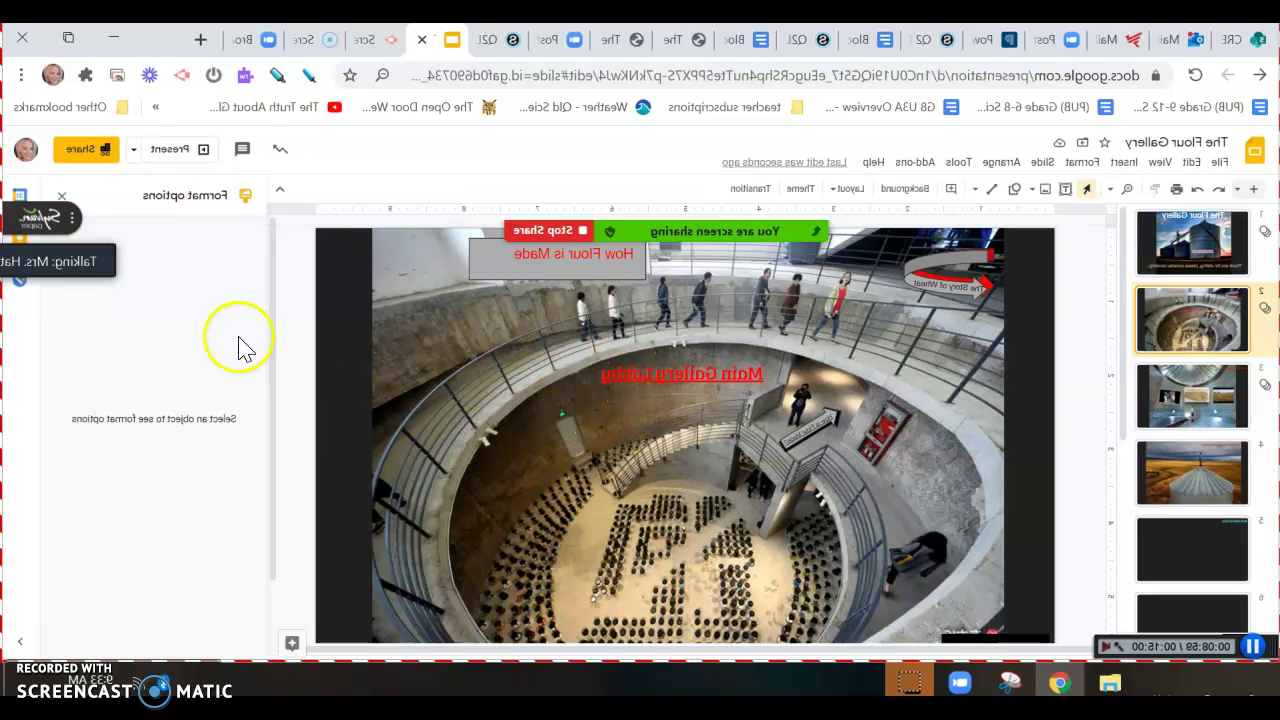
{"action": "left_click", "coordinate": [90, 257]}
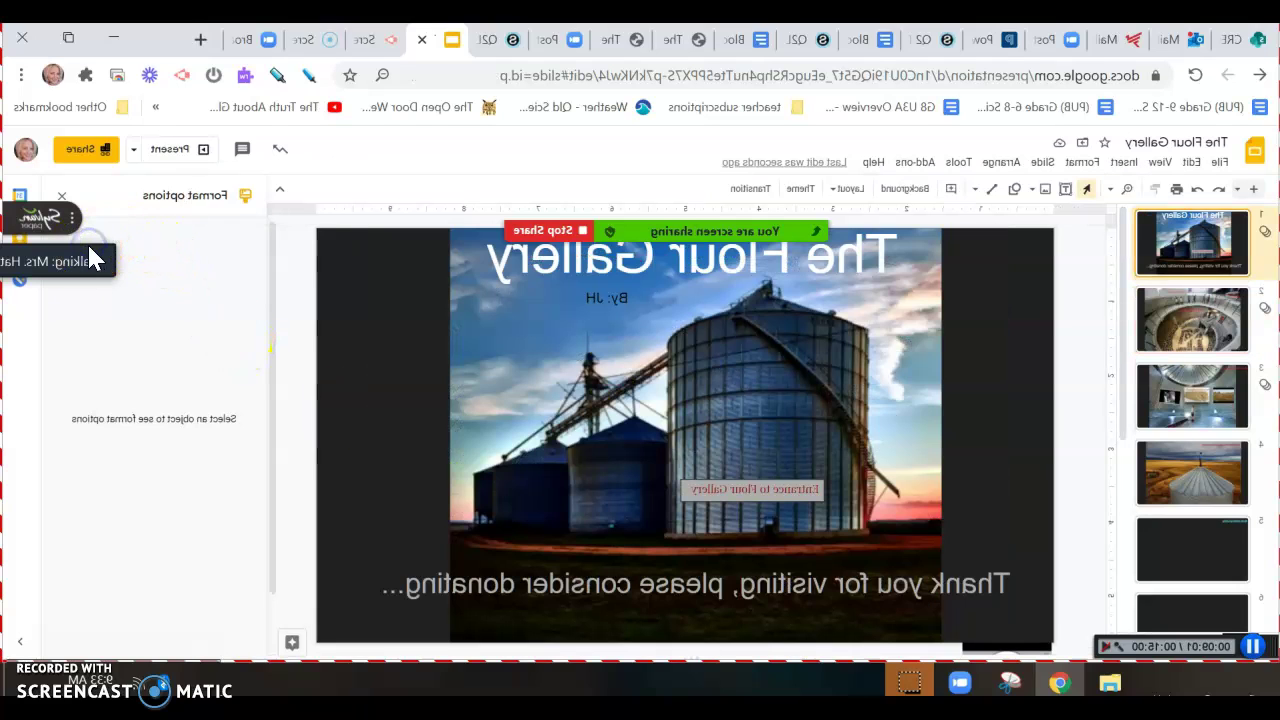
{"action": "left_click", "coordinate": [366, 75]}
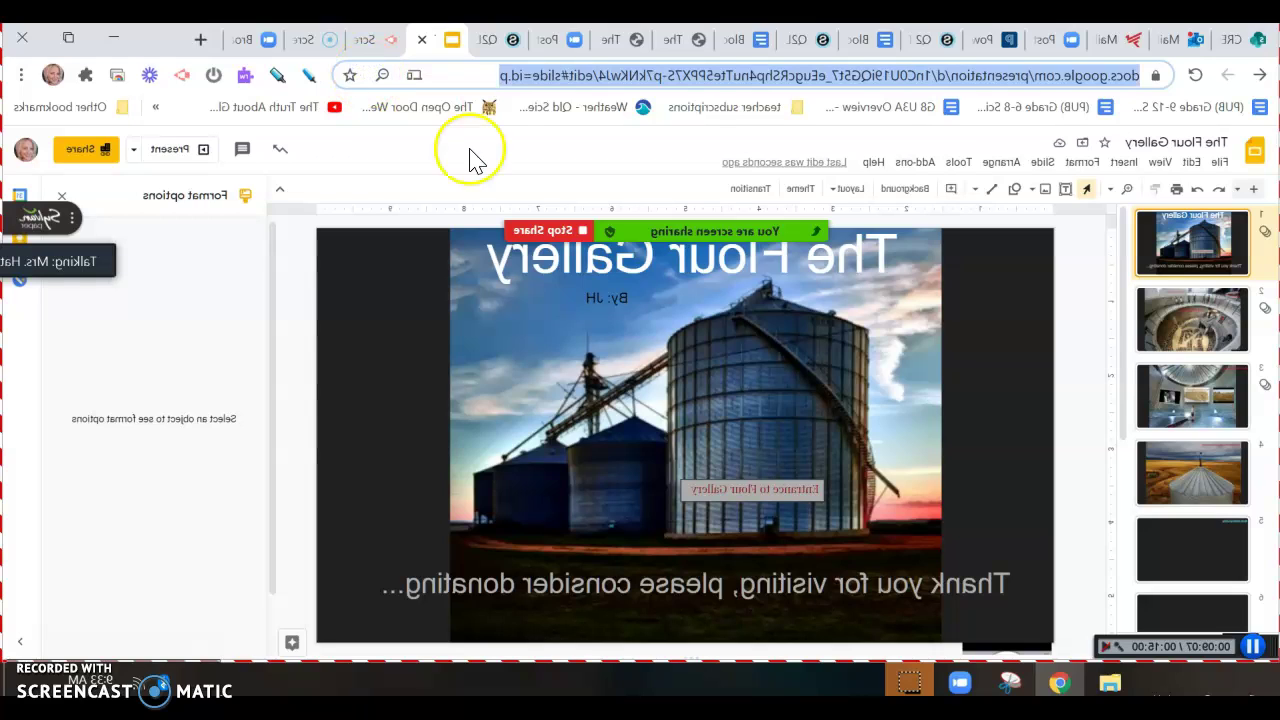
{"action": "left_click", "coordinate": [115, 327]}
{"action": "left_click", "coordinate": [607, 393]}
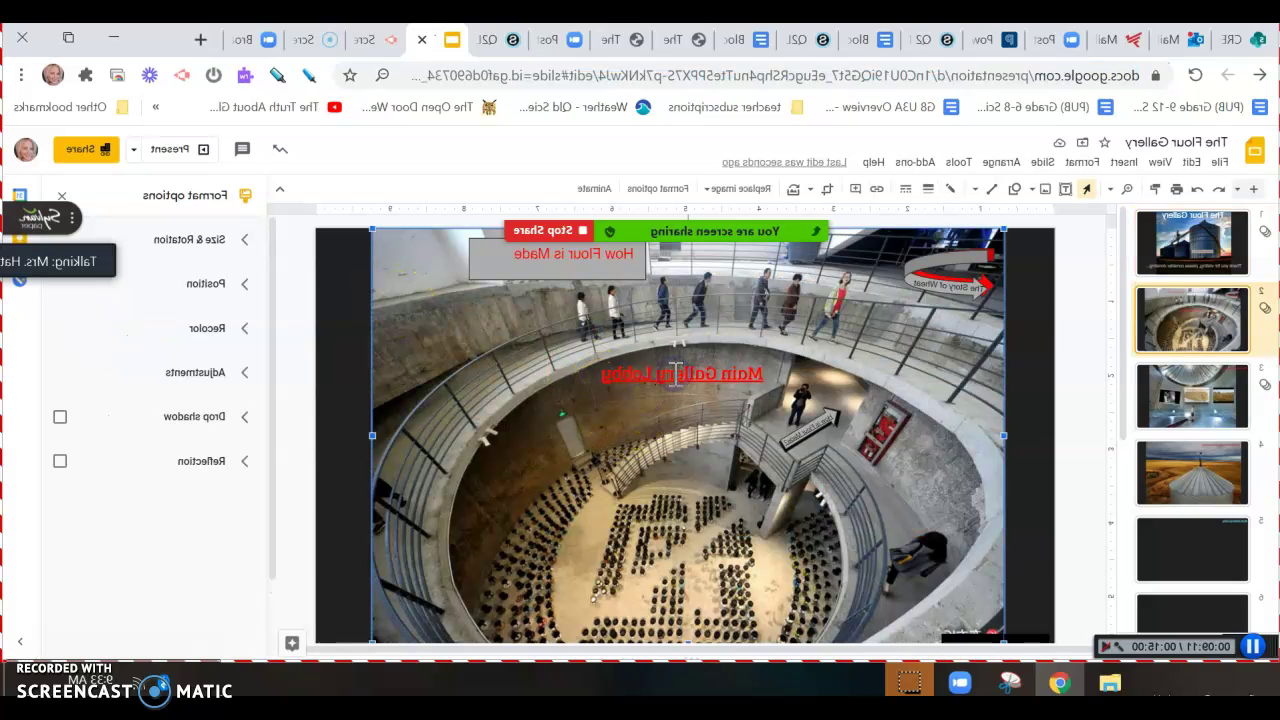
Replace the Main Gallery Lobby text's Slide 2 link with the pasted title-slide URL, labelled 'Entrance to Flour Museum'
{"action": "left_click", "coordinate": [676, 372]}
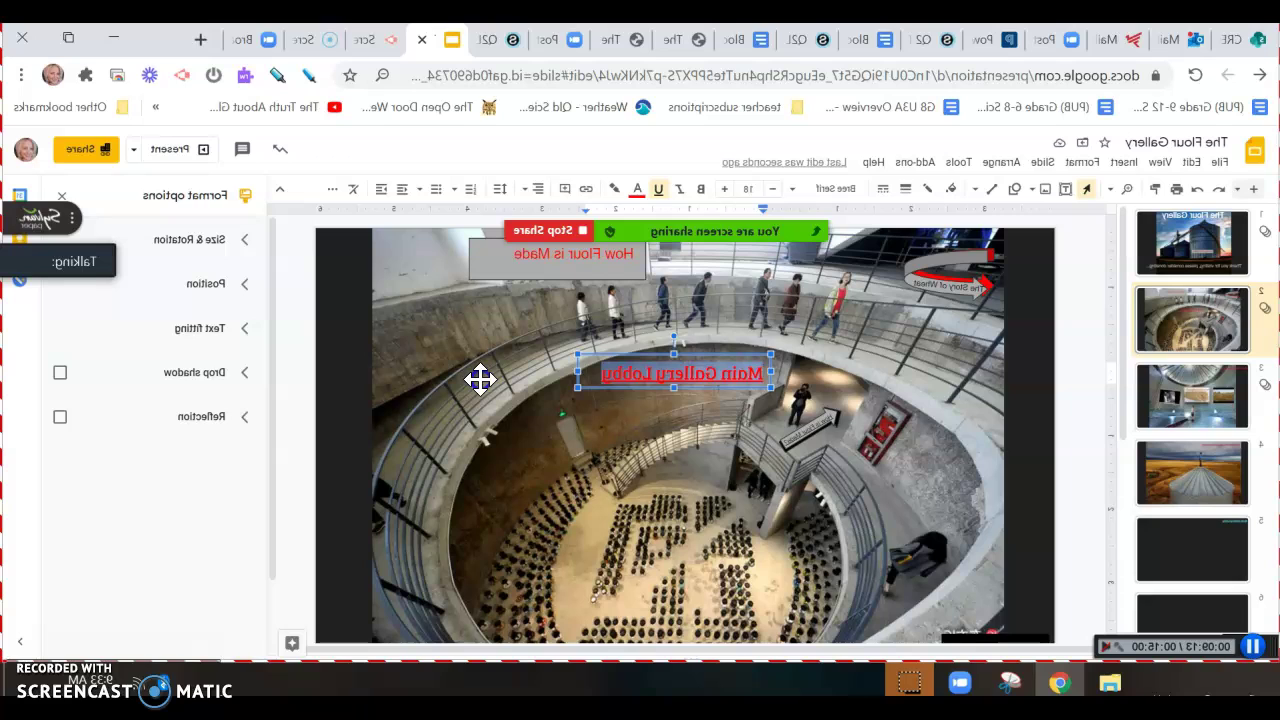
{"action": "left_click", "coordinate": [693, 188]}
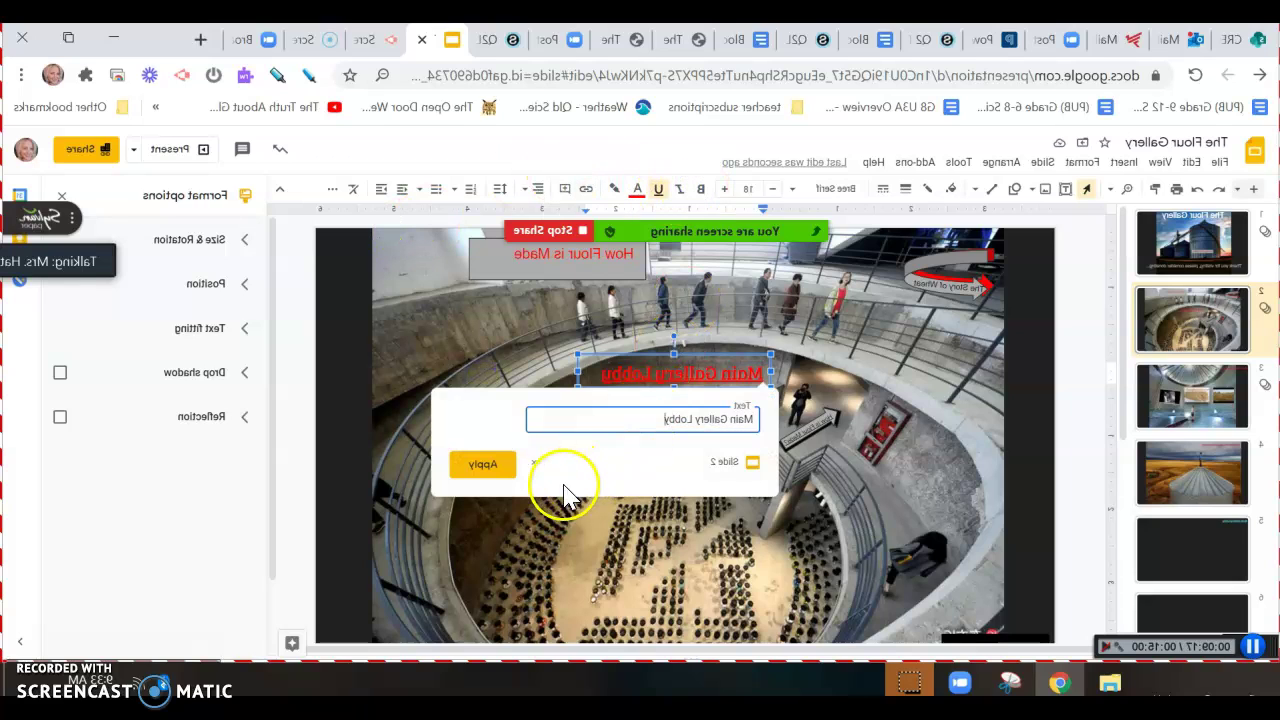
{"action": "left_click", "coordinate": [748, 463]}
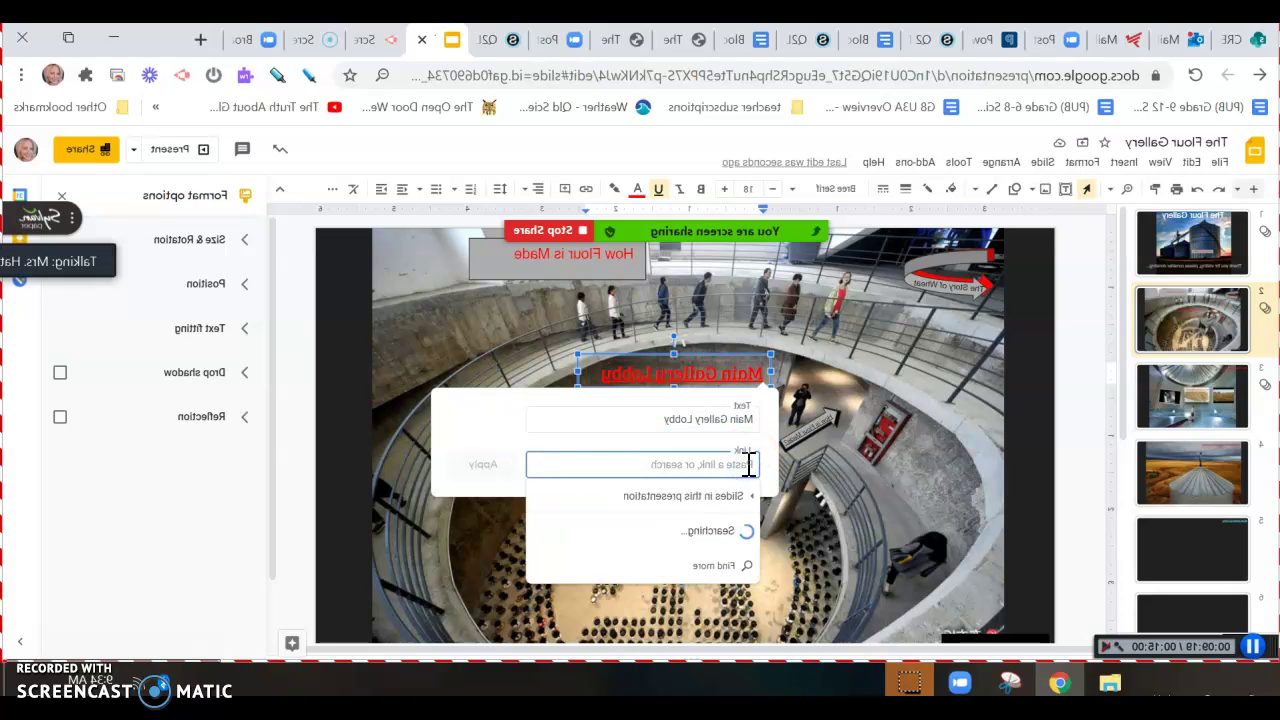
{"action": "key", "text": "ctrl+v"}
{"action": "left_click", "coordinate": [666, 408]}
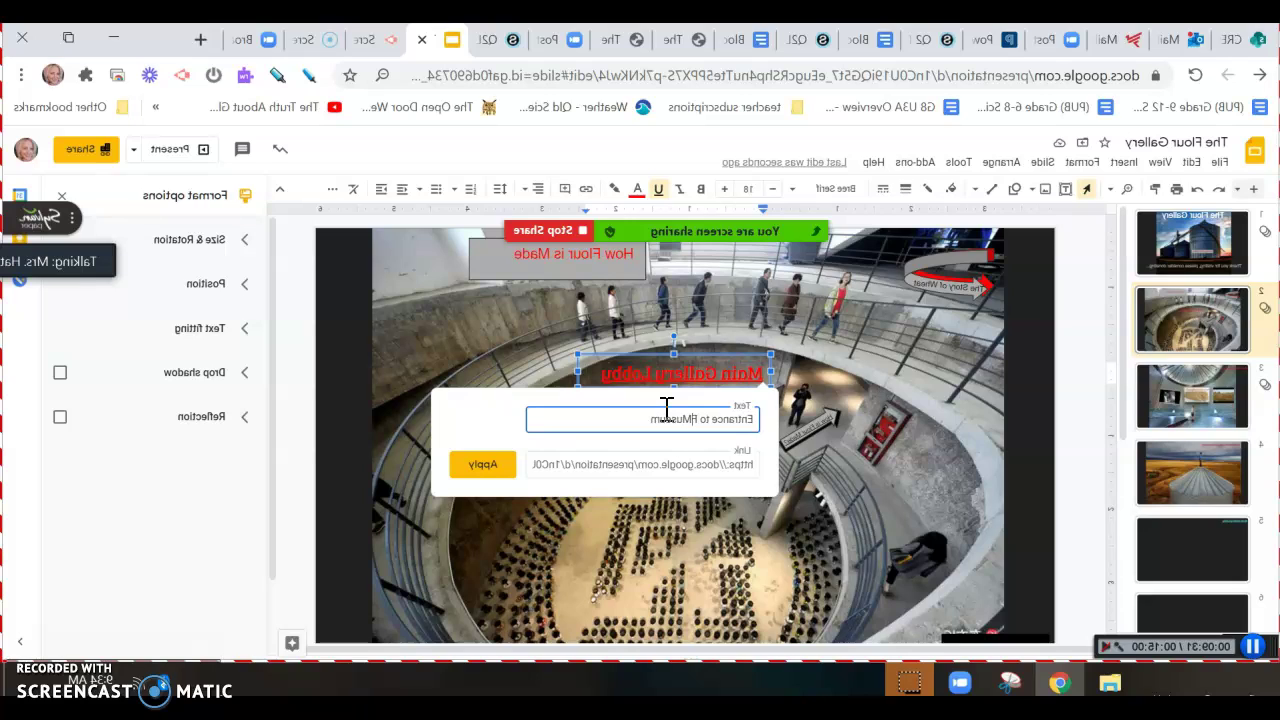
{"action": "left_click", "coordinate": [781, 465]}
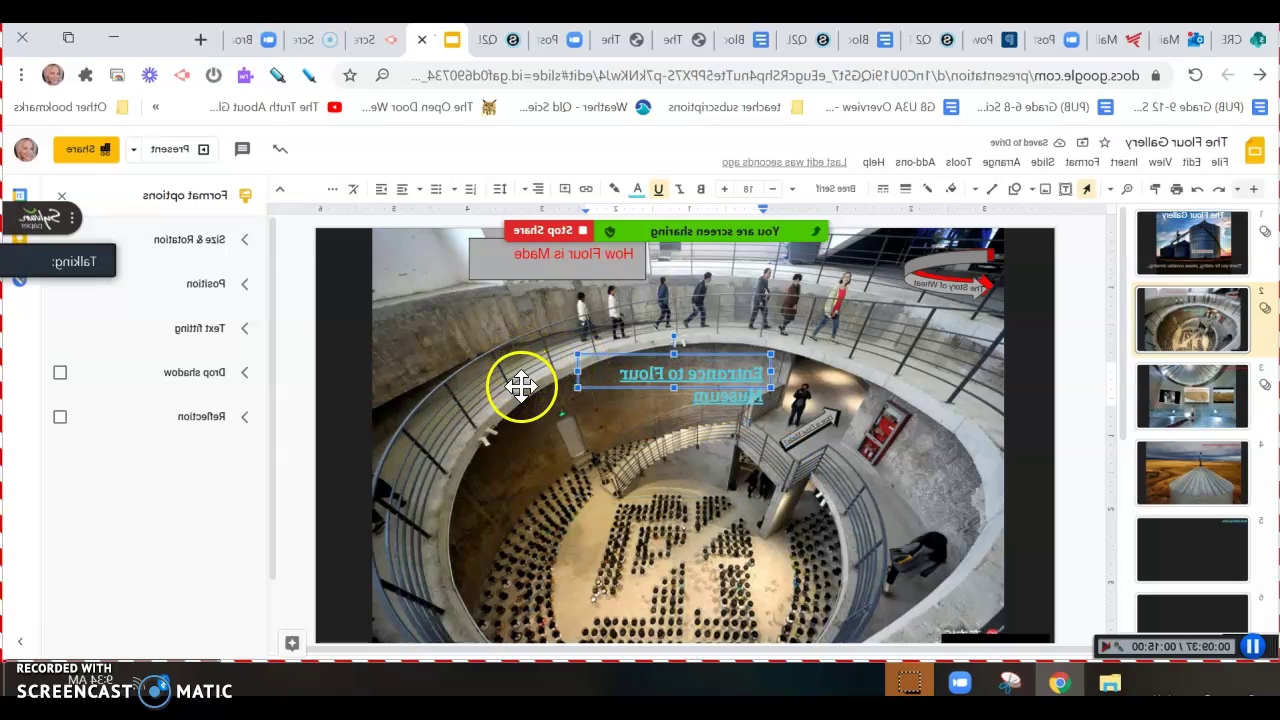
Move the 'Entrance to Flour Museum' link to the lower-left, make it red, and present
{"action": "left_click_drag", "start_coordinate": [758, 593], "coordinate": [771, 614]}
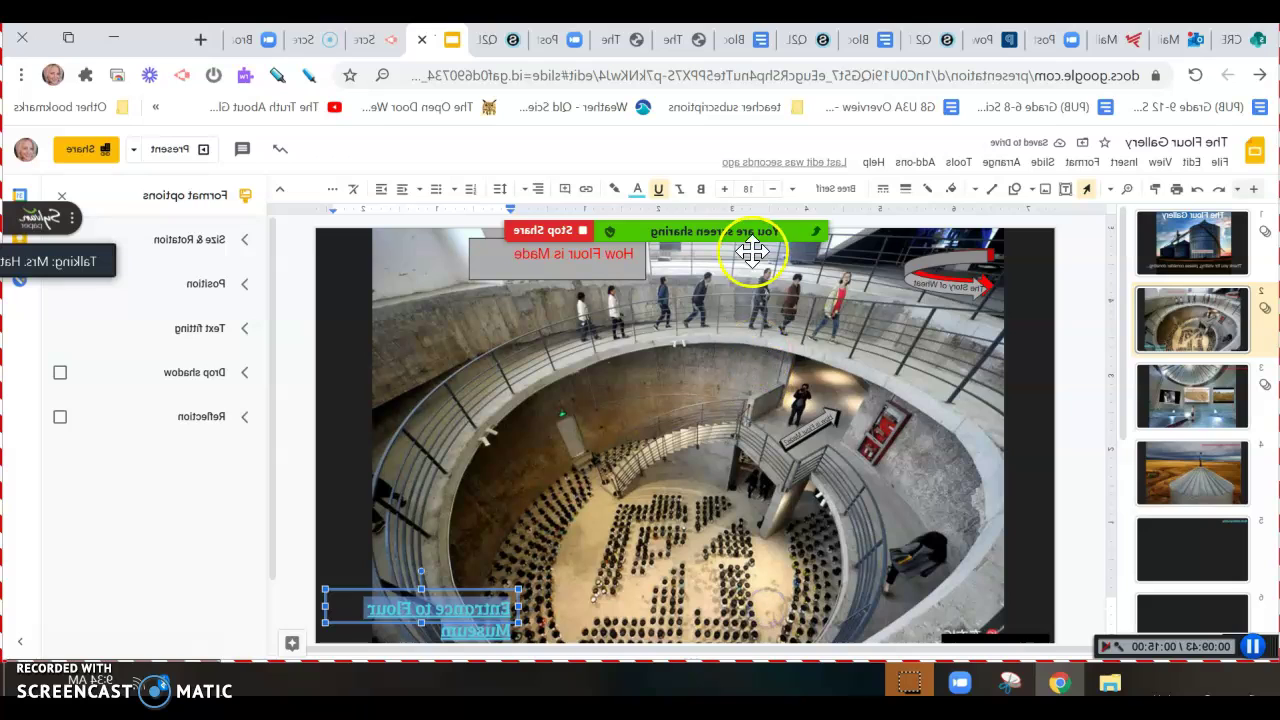
{"action": "left_click", "coordinate": [638, 191]}
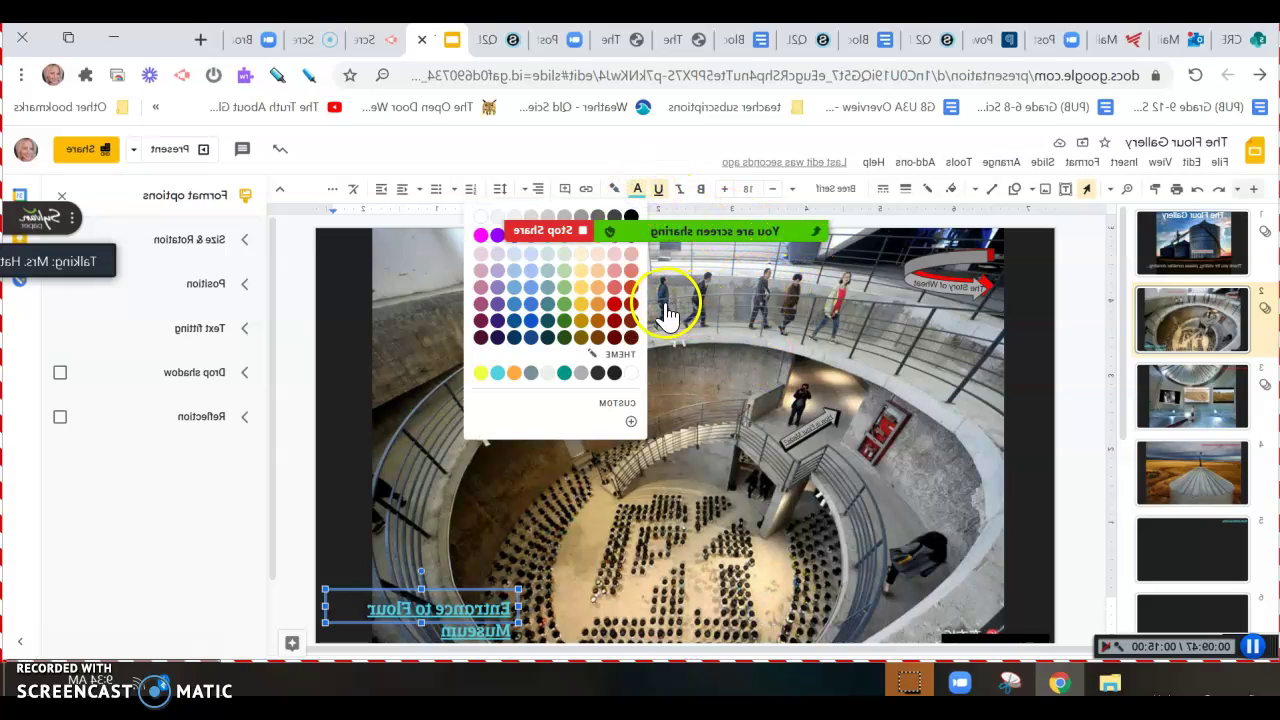
{"action": "left_click", "coordinate": [631, 304]}
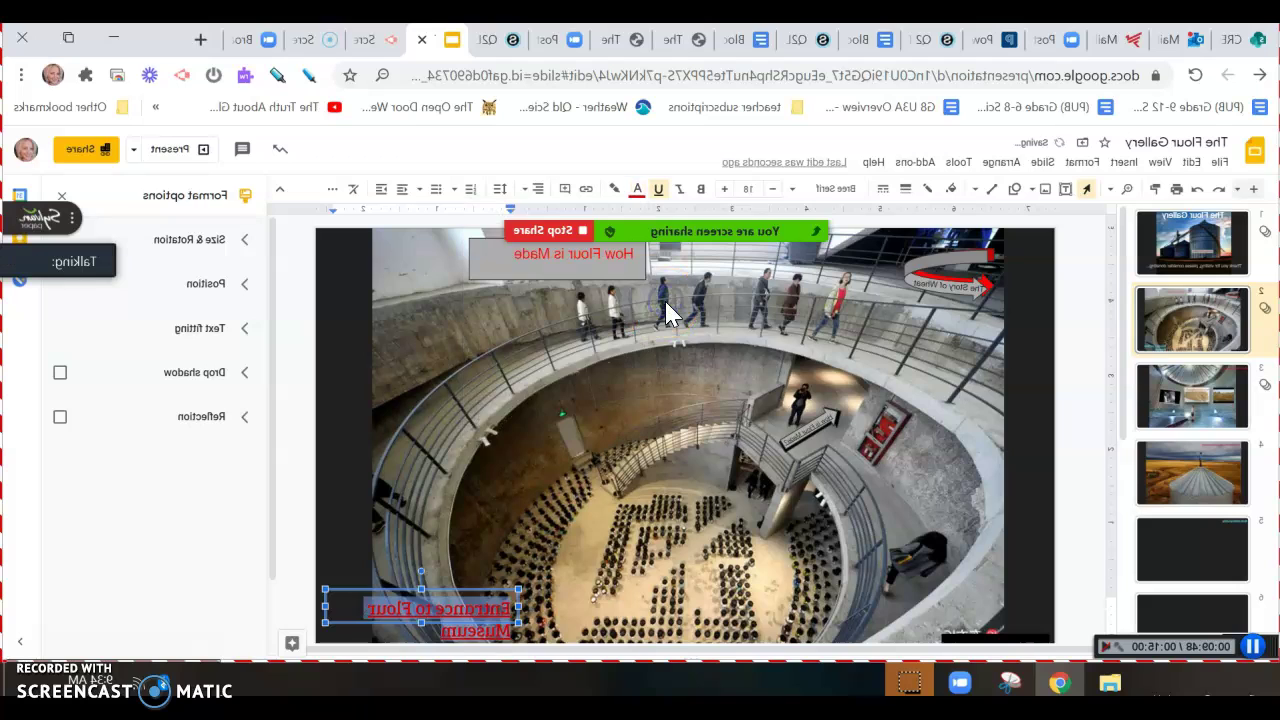
{"action": "left_click", "coordinate": [768, 436]}
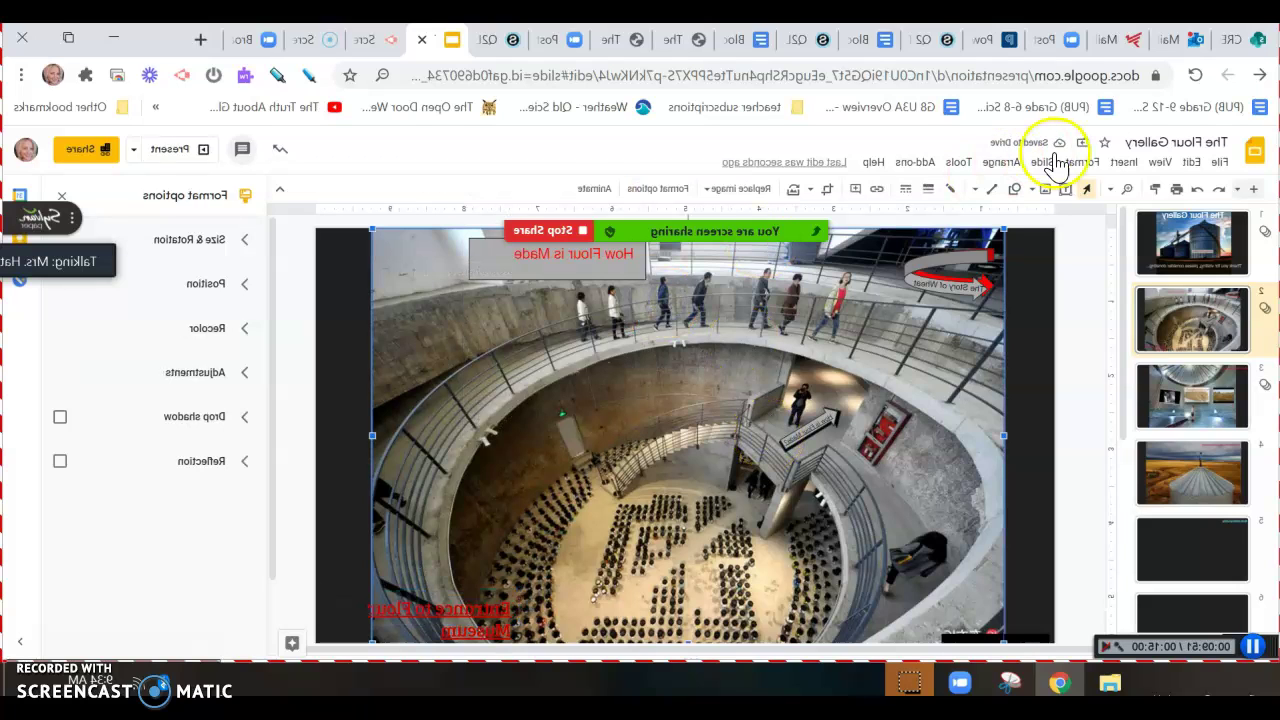
{"action": "left_click", "coordinate": [1092, 158]}
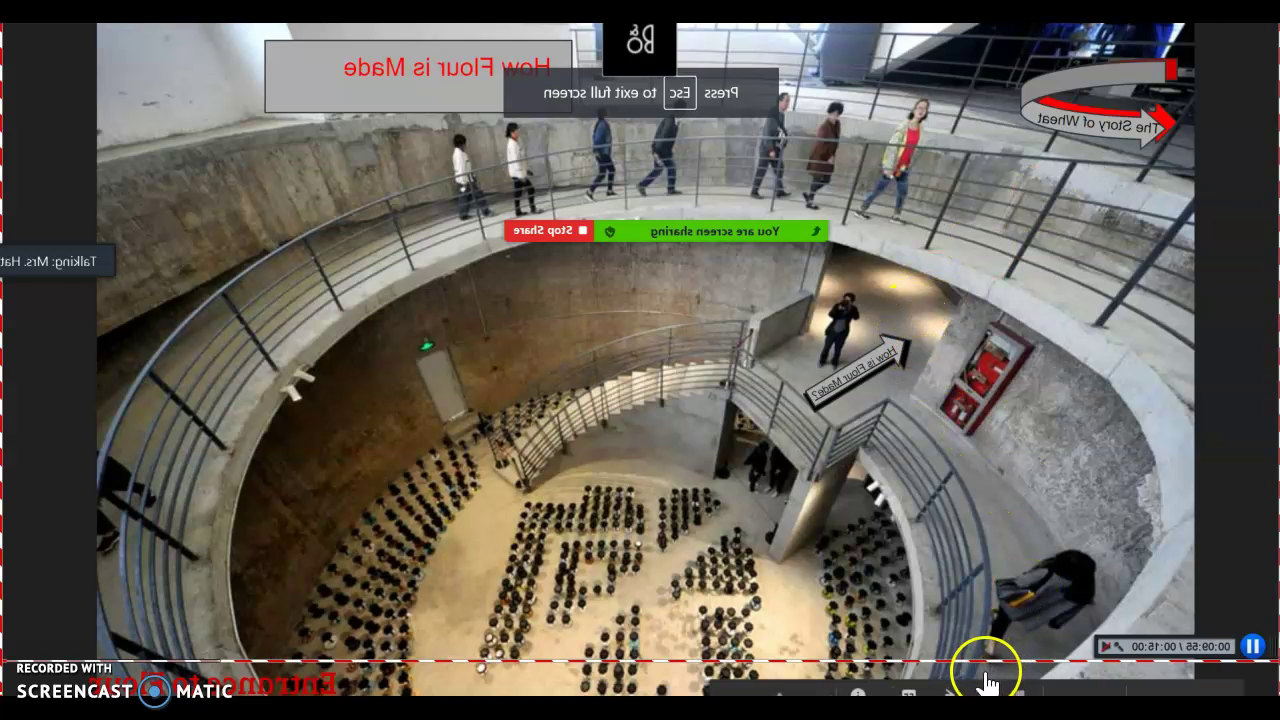
Click the red entrance link to reach The Flour Gallery title slide, then press Esc
{"action": "left_click", "coordinate": [975, 685]}
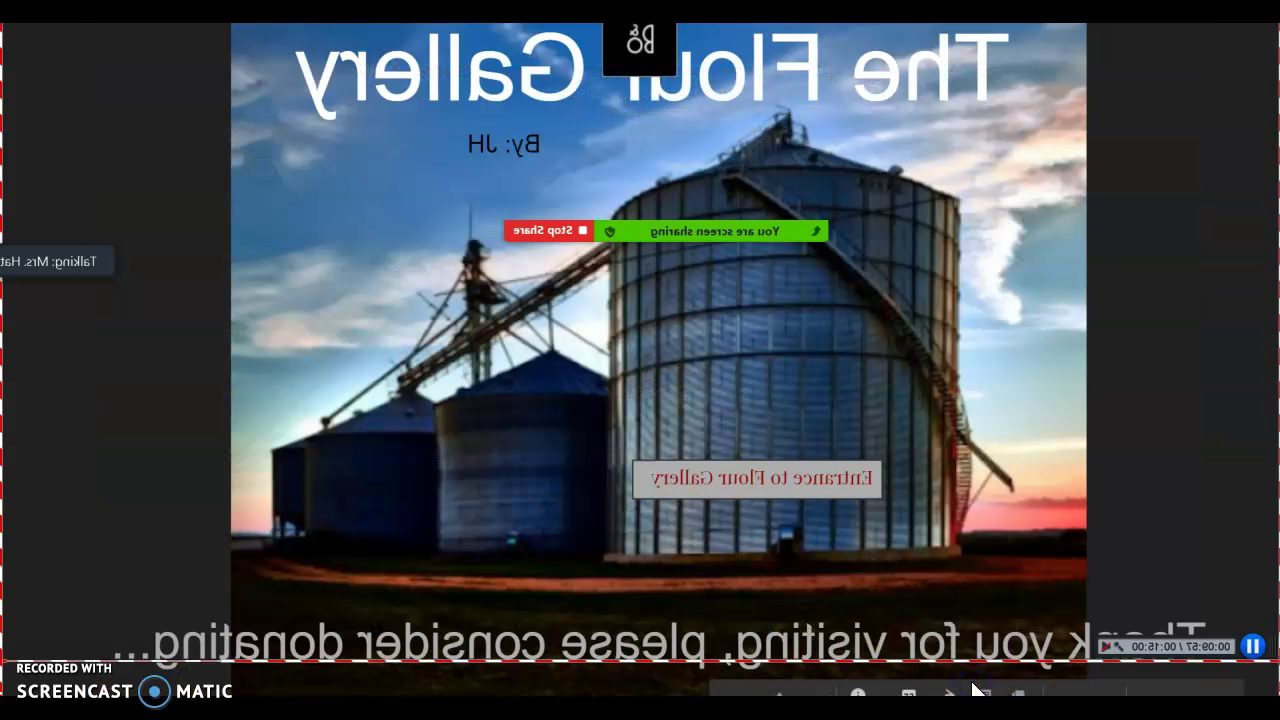
{"action": "key", "text": "Escape"}
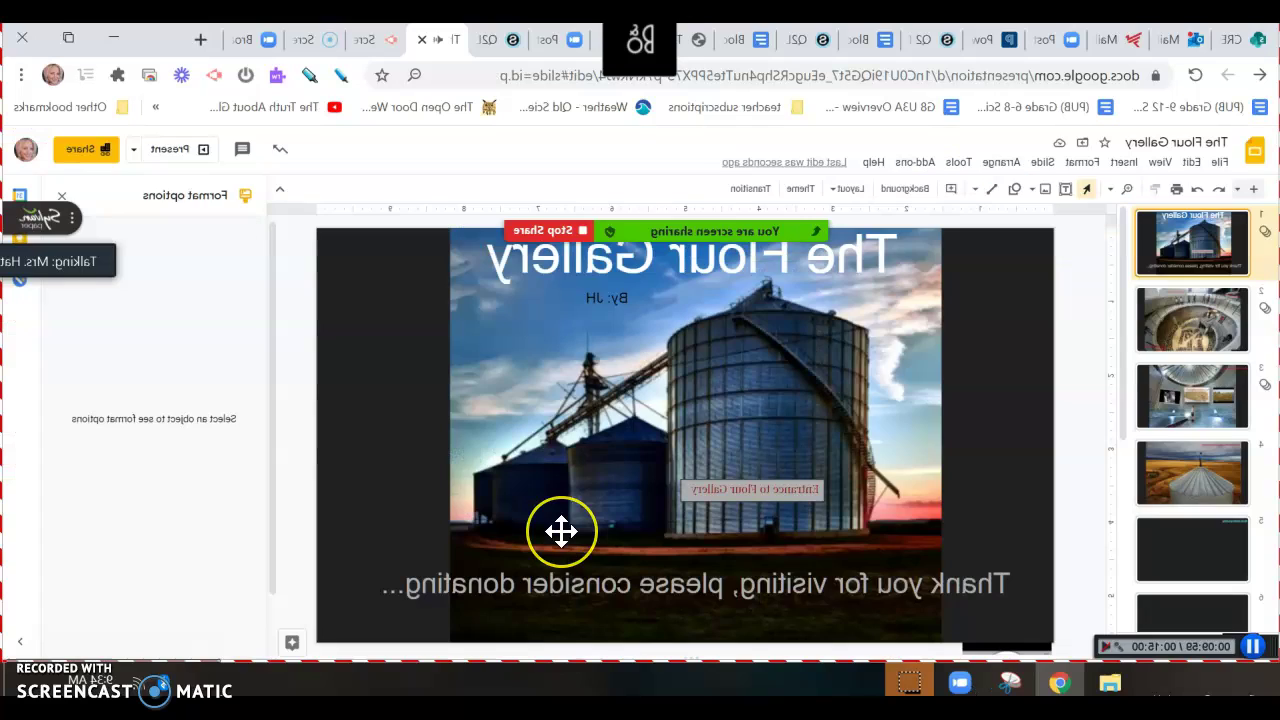